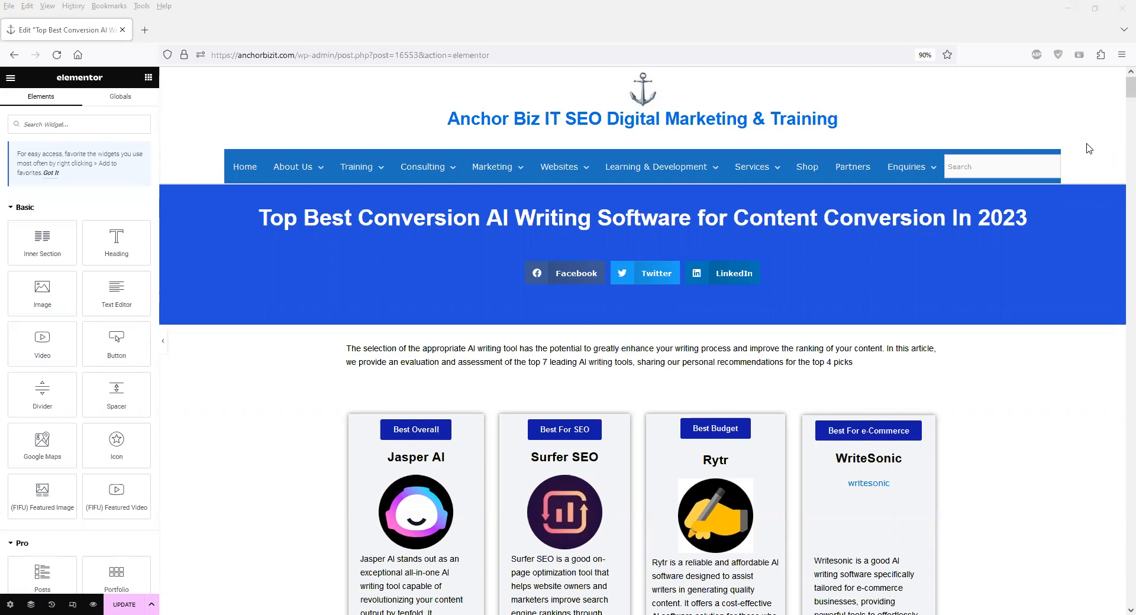
# - Add a new column beside the content of the "1. Jasper AI (Best AI Writing Software Overall)" section
pyautogui.scroll(-7, 1088, 148)
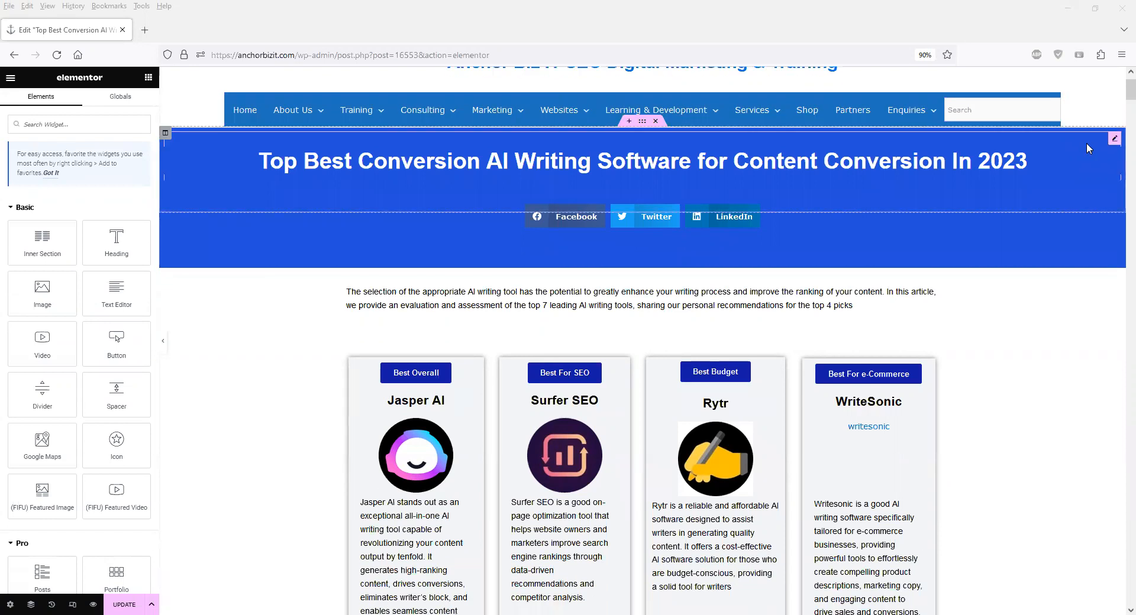
pyautogui.scroll(-3, 1088, 148)
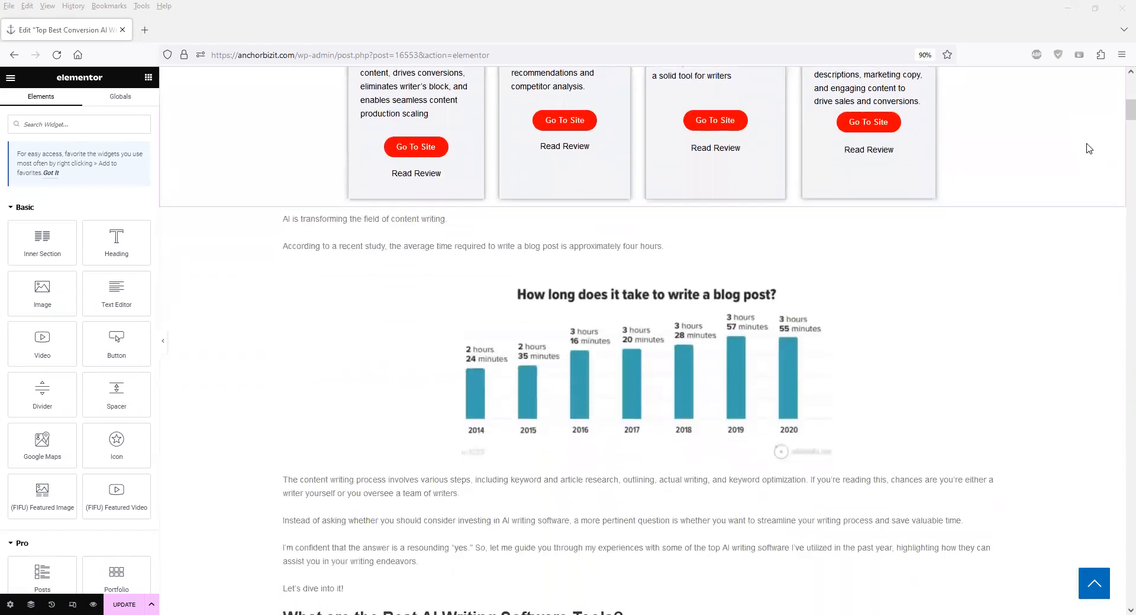
pyautogui.scroll(-10, 1089, 148)
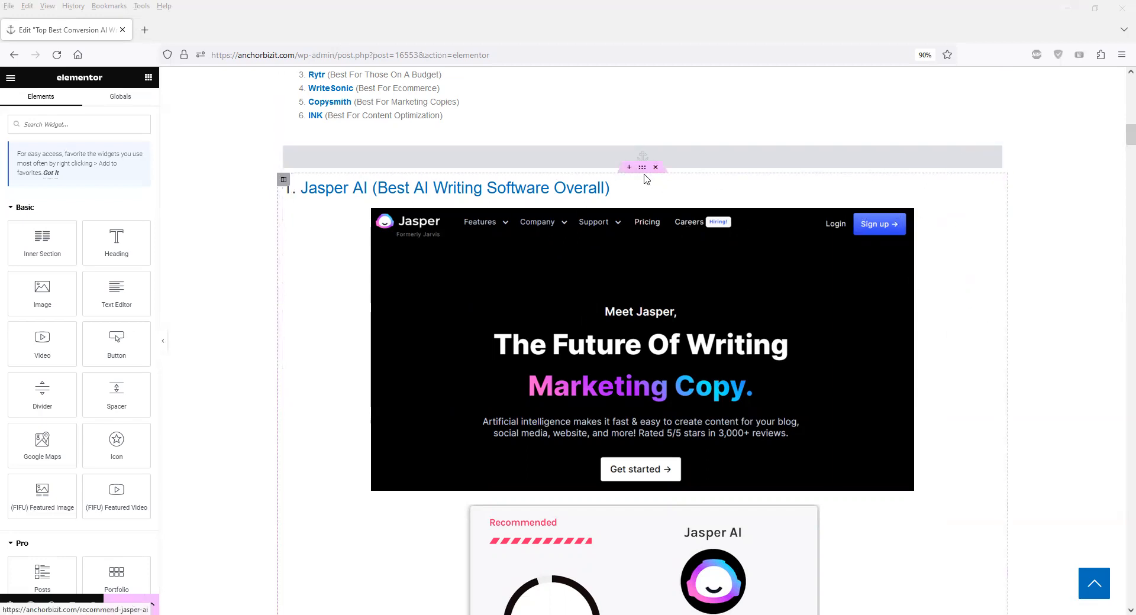
pyautogui.click(284, 180)
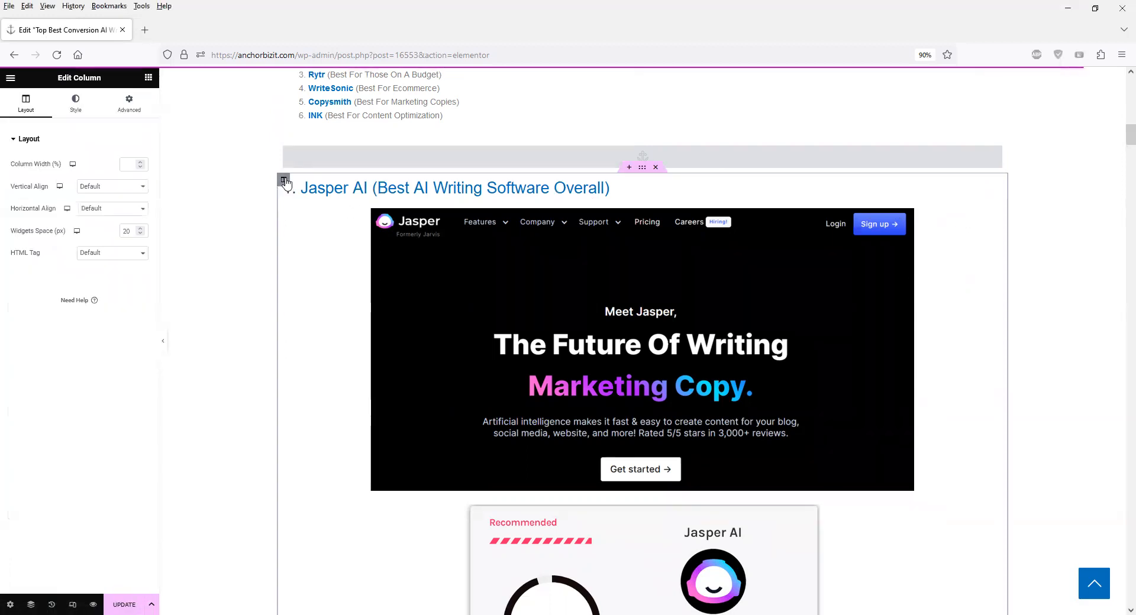
pyautogui.rightClick(285, 182)
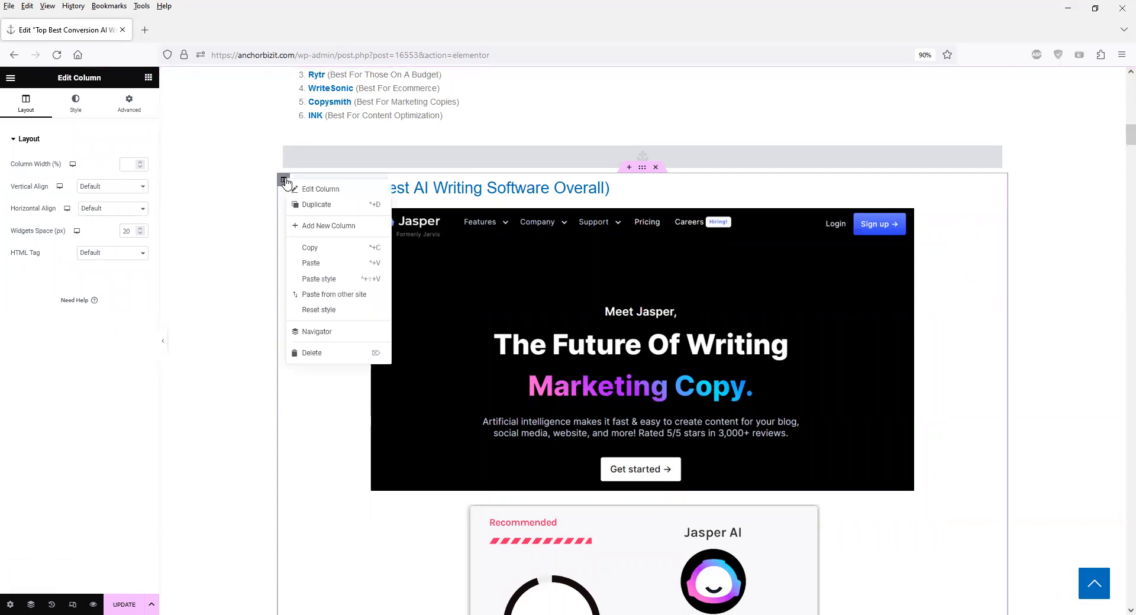
pyautogui.click(322, 227)
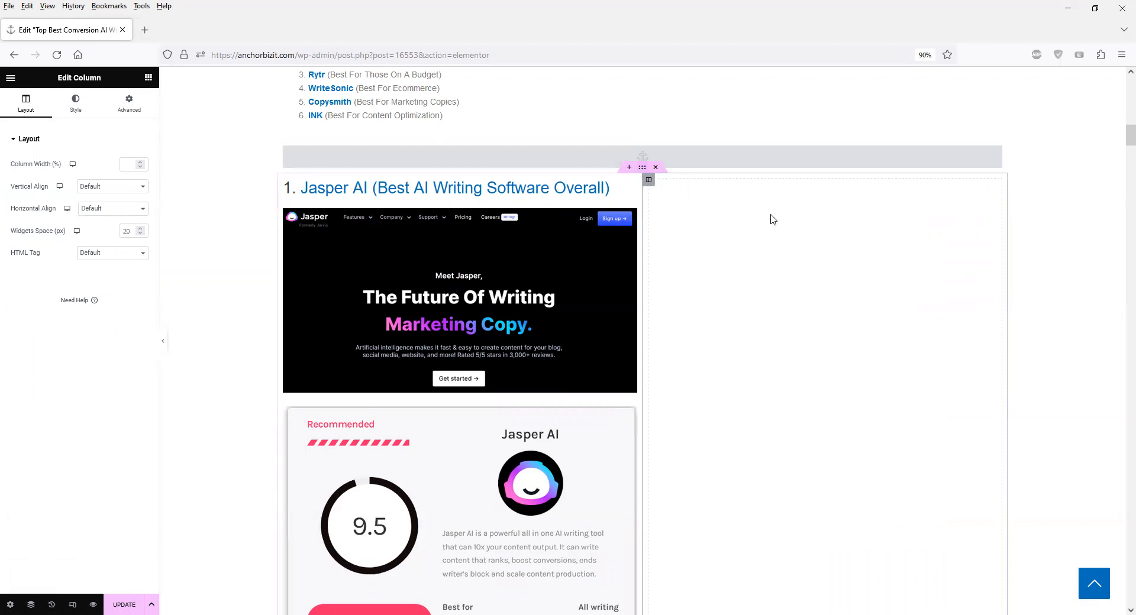
# - Set the column structure of the Jasper AI section to 66, 33
pyautogui.click(642, 169)
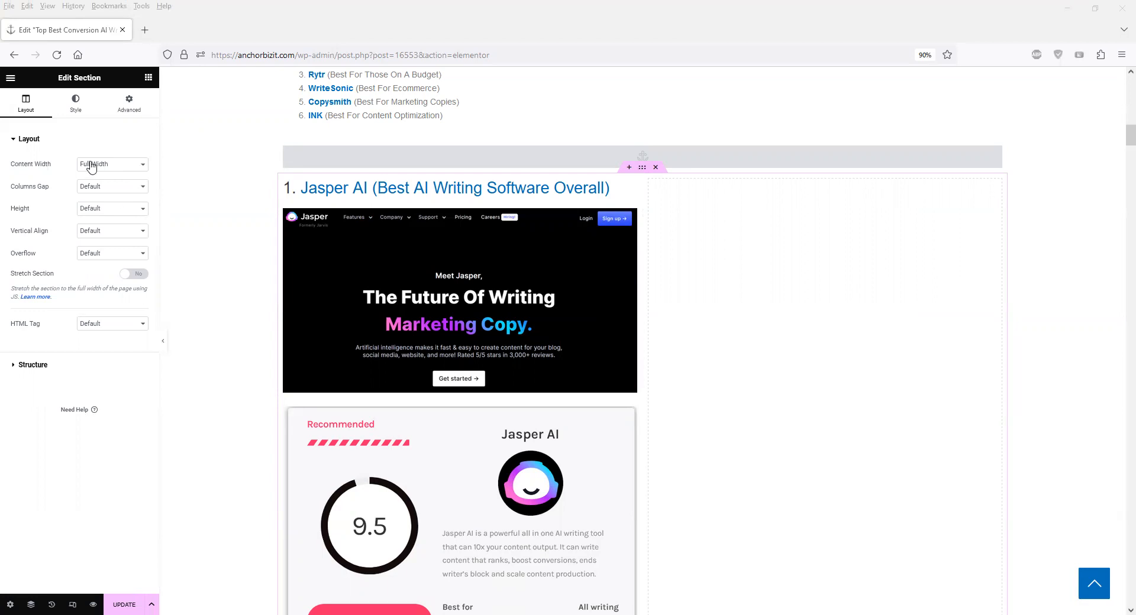
pyautogui.click(23, 365)
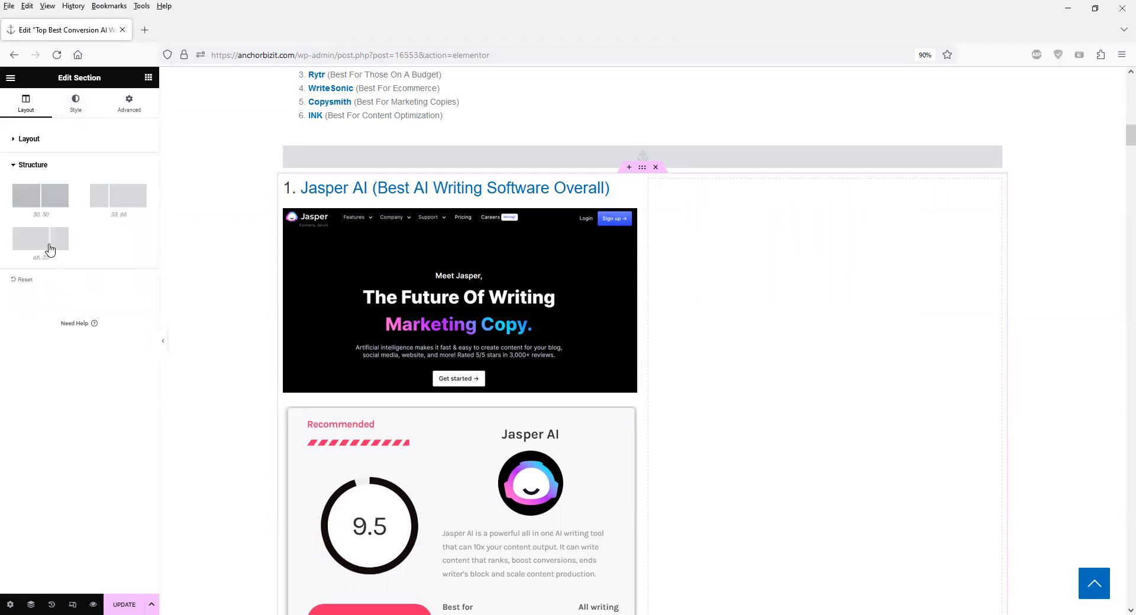
pyautogui.click(50, 249)
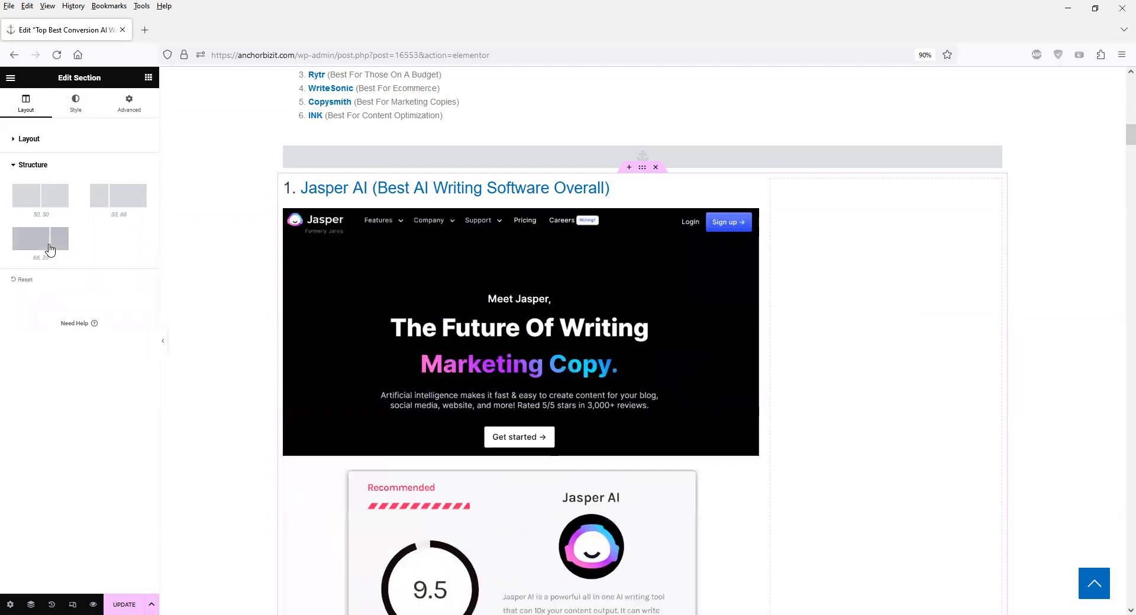
# - Try the 33, 66 and 50, 50 column structures on the Jasper AI section and widen its first column by hand
pyautogui.click(112, 202)
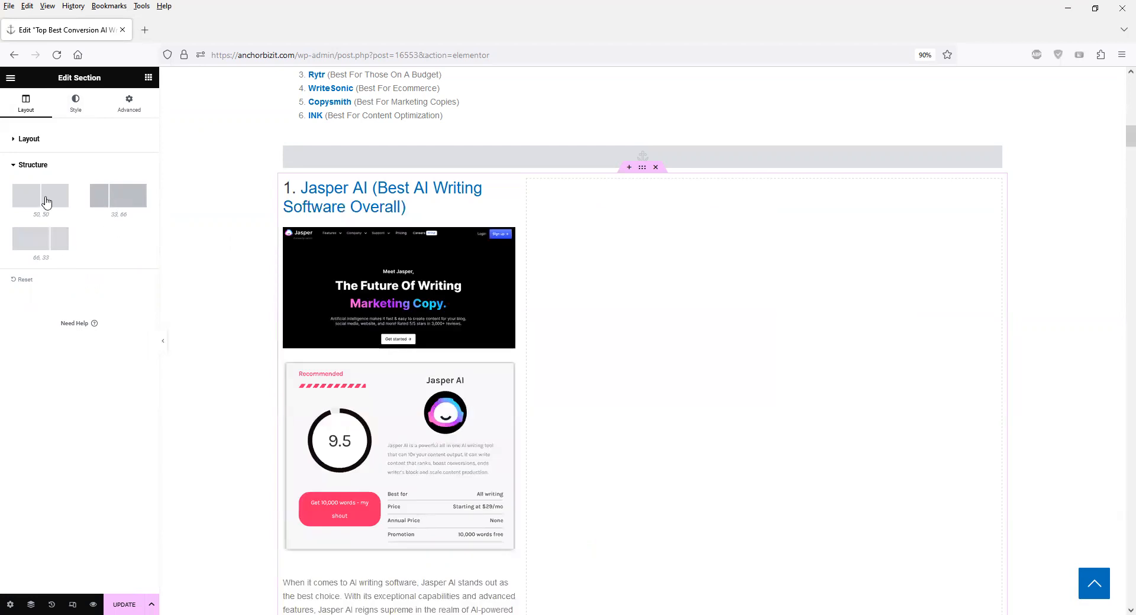
pyautogui.click(46, 203)
pyautogui.click(116, 200)
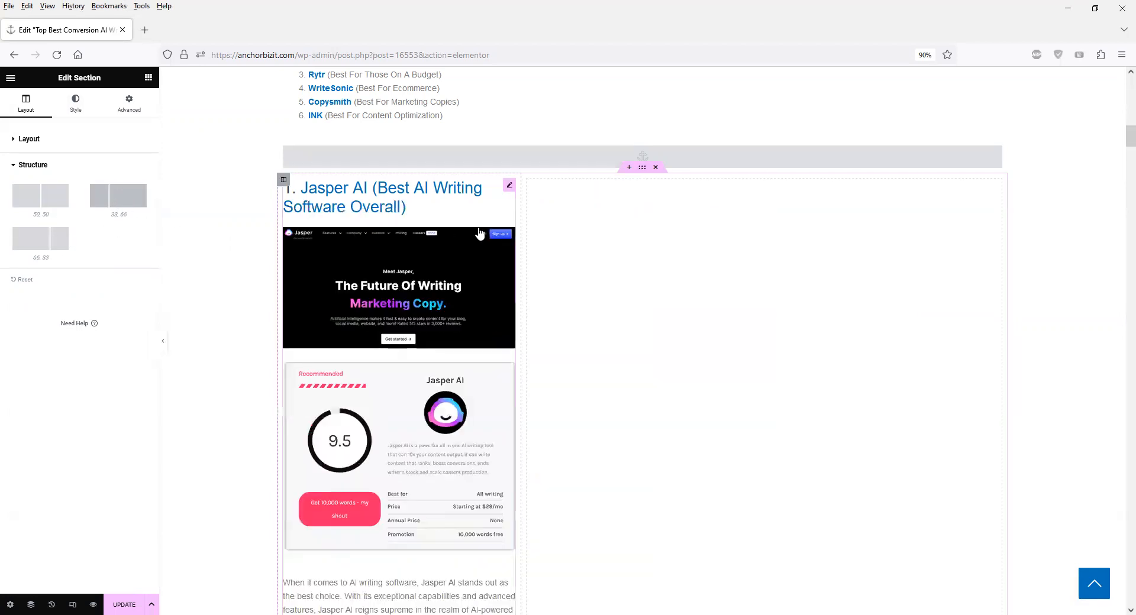
pyautogui.moveTo(521, 222); pyautogui.dragTo(638, 232)
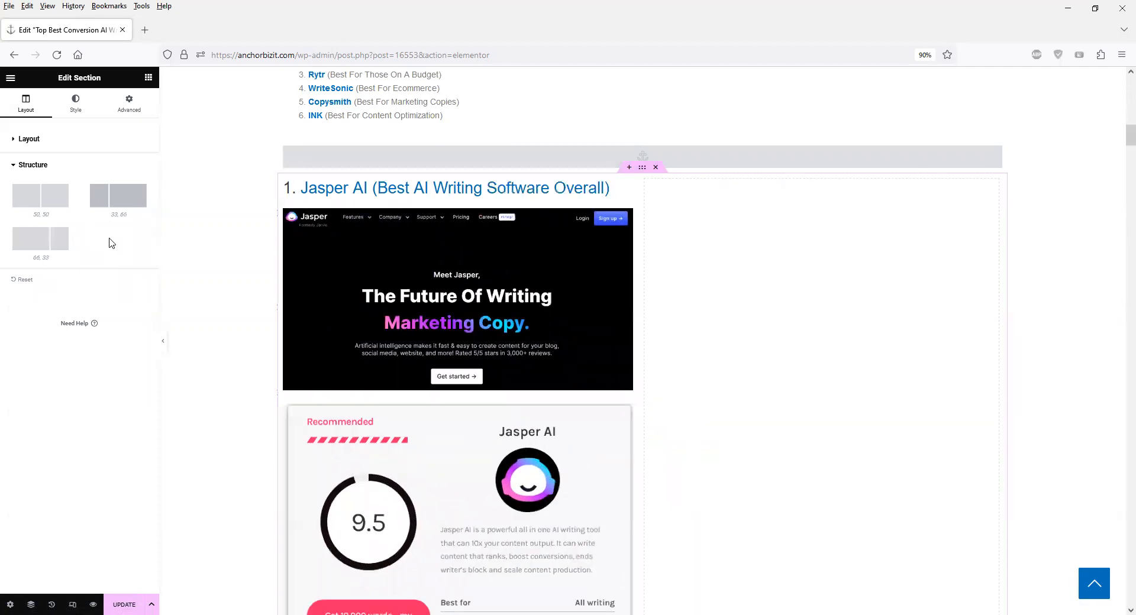
# - Reapply the 66, 33 structure to the Jasper AI section and widen its content column to about three quarters of the section
pyautogui.click(66, 242)
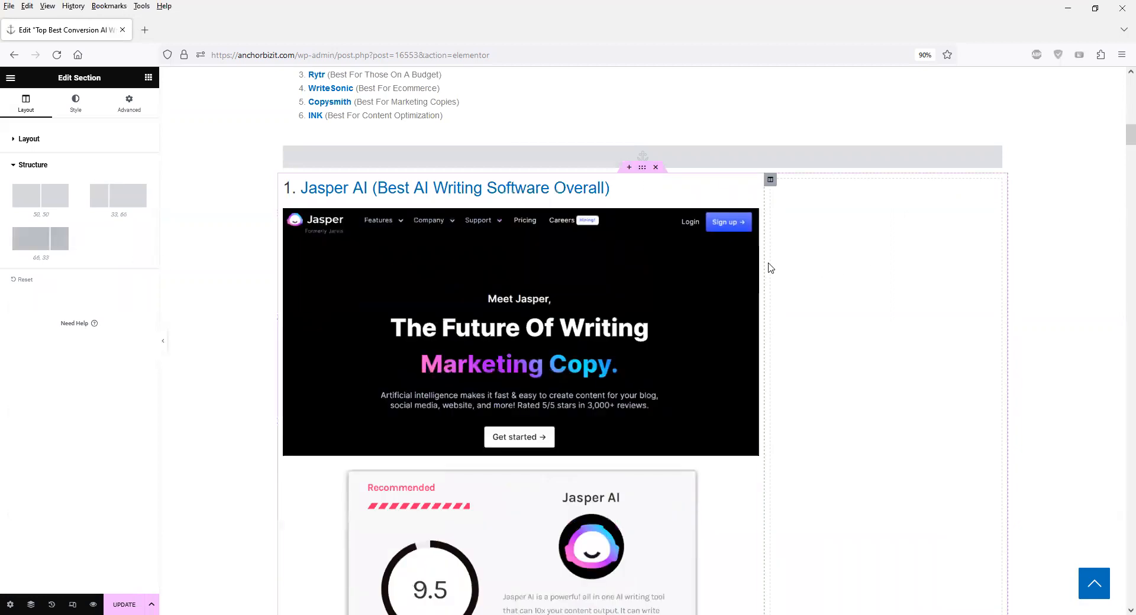
pyautogui.moveTo(814, 276)
pyautogui.mouseDown()
pyautogui.moveTo(857, 281)
pyautogui.moveTo(811, 282)
pyautogui.mouseUp()
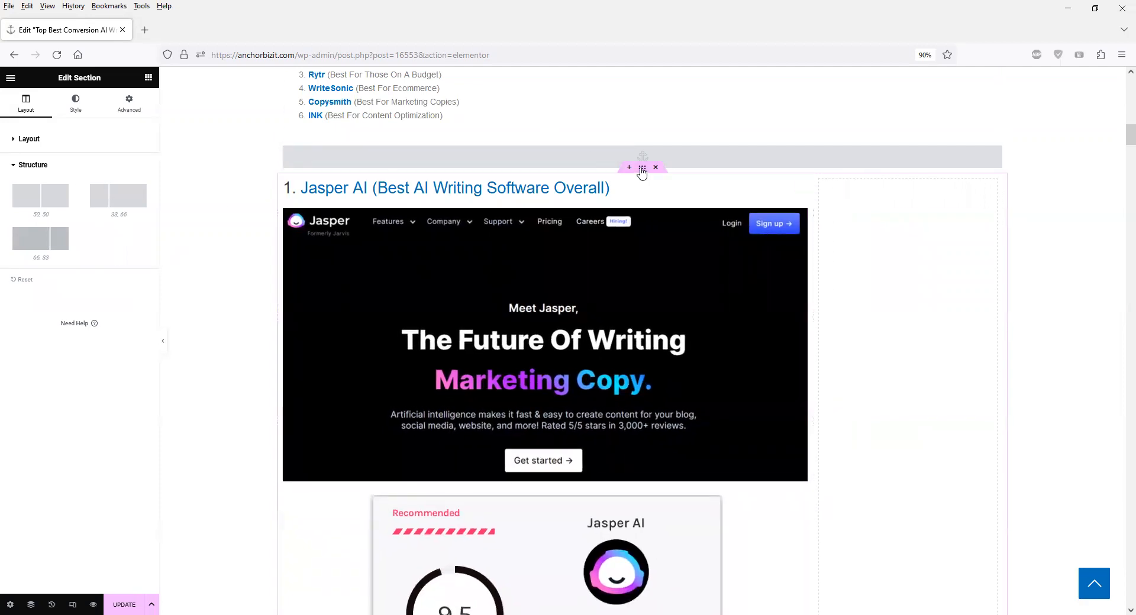
# - Search the widgets for "table" and place a Table of Contents widget in the empty column beside the Jasper AI content
pyautogui.click(845, 239)
pyautogui.click(94, 130)
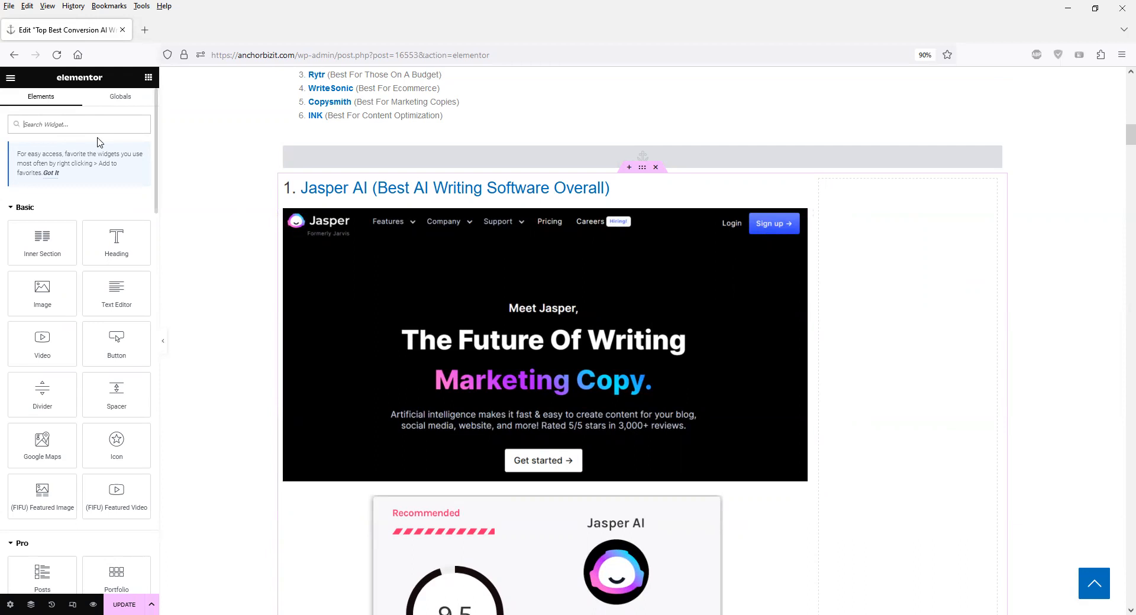
pyautogui.write('table')
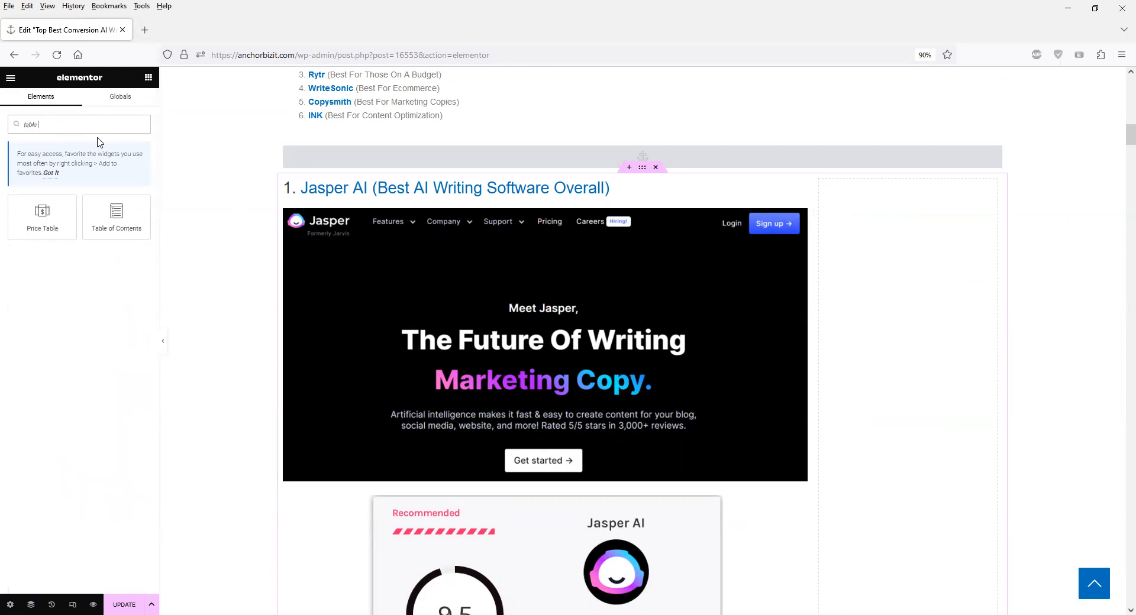
pyautogui.moveTo(119, 216); pyautogui.dragTo(856, 225)
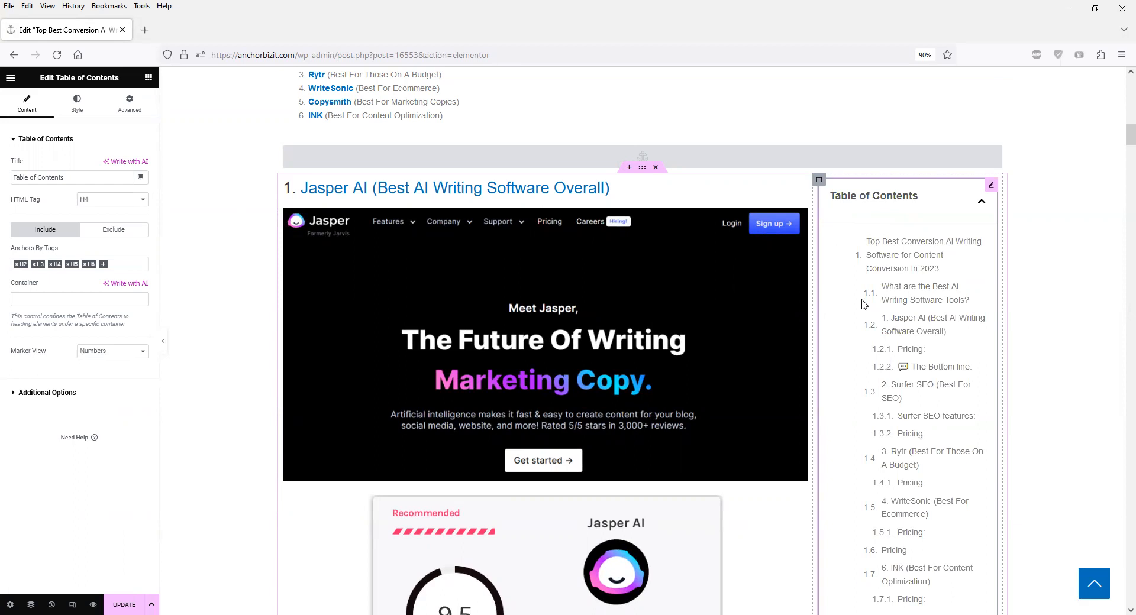
# - Examine how the Table of Contents behaves as the Jasper AI section is scrolled
pyautogui.scroll(-1, 864, 304)
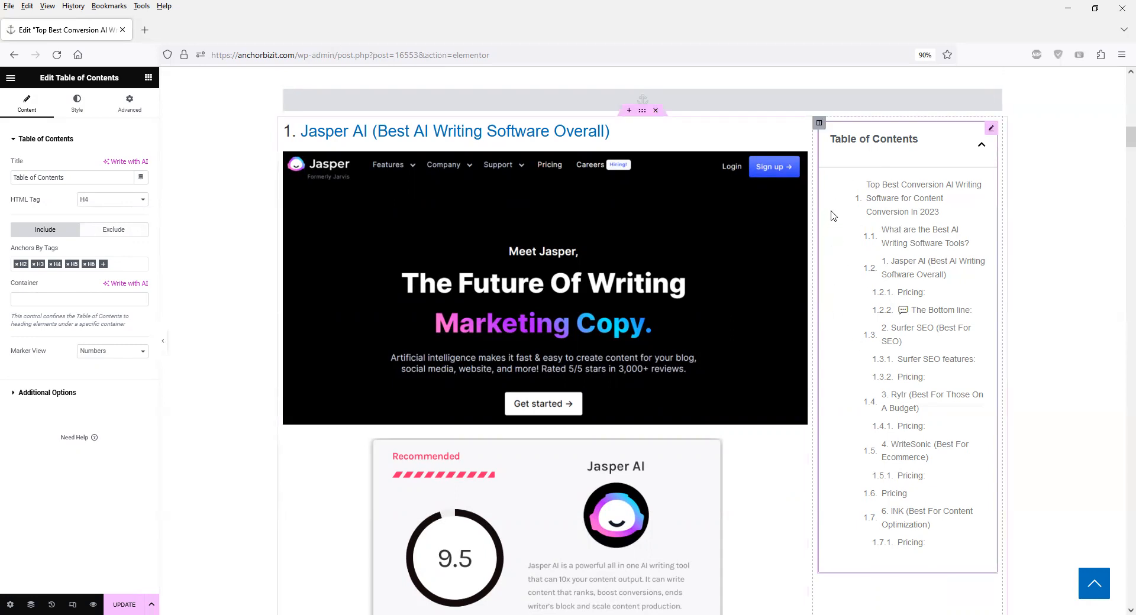
pyautogui.scroll(-2, 851, 210)
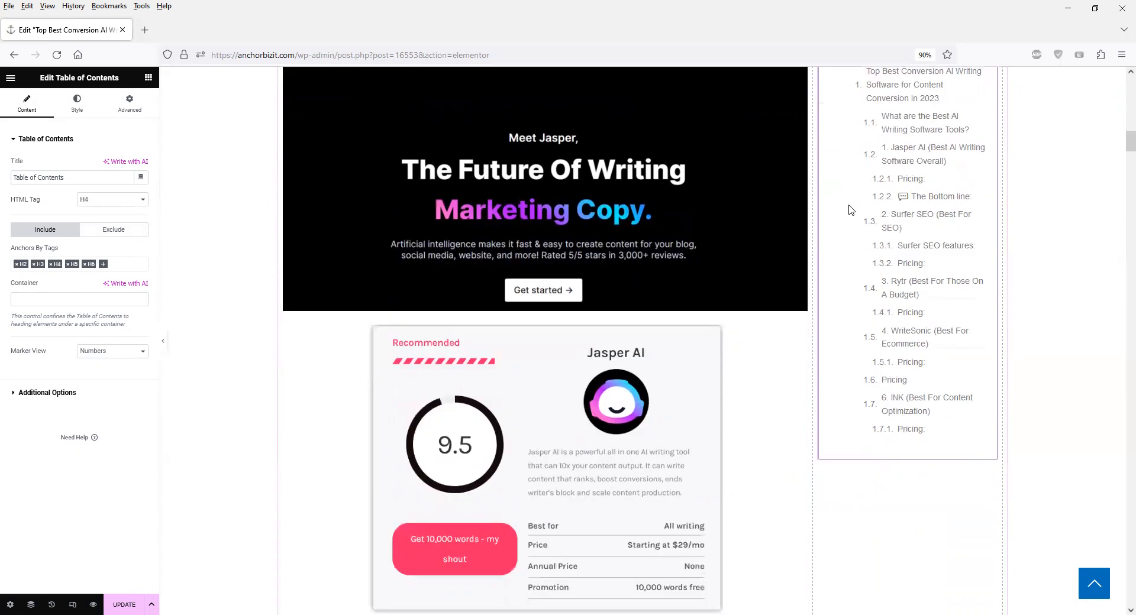
pyautogui.scroll(2, 851, 210)
pyautogui.scroll(-8, 851, 210)
pyautogui.scroll(6, 851, 209)
pyautogui.scroll(-2, 851, 209)
pyautogui.scroll(-6, 851, 209)
pyautogui.scroll(6, 851, 210)
pyautogui.scroll(-1, 851, 209)
pyautogui.scroll(5, 851, 209)
pyautogui.scroll(3, 851, 209)
pyautogui.scroll(-3, 851, 210)
pyautogui.scroll(-3, 851, 210)
pyautogui.scroll(-2, 851, 209)
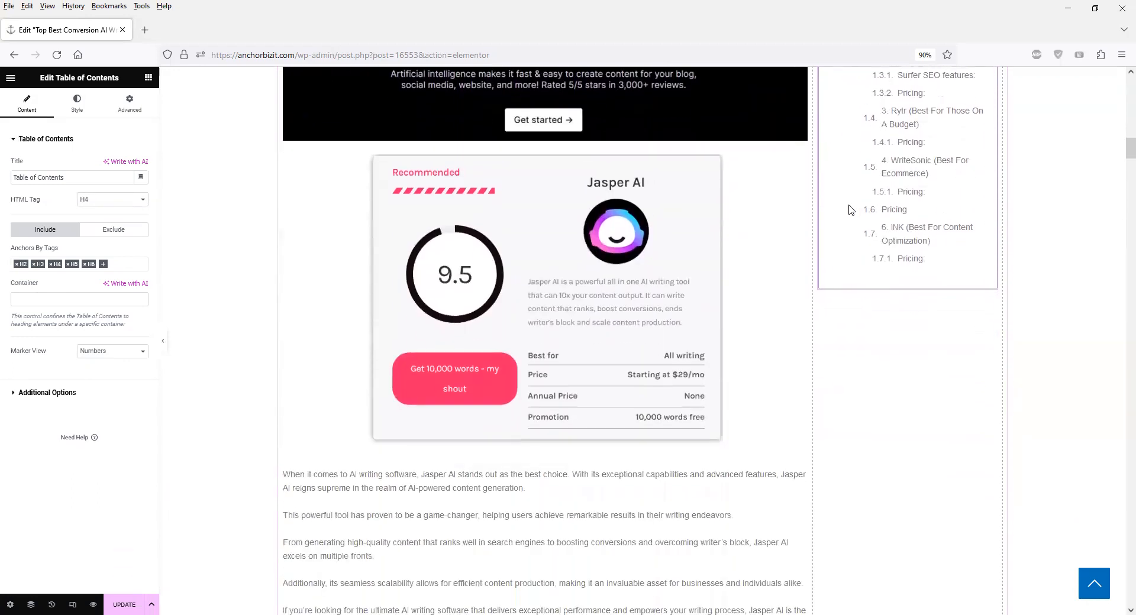
pyautogui.scroll(4, 850, 210)
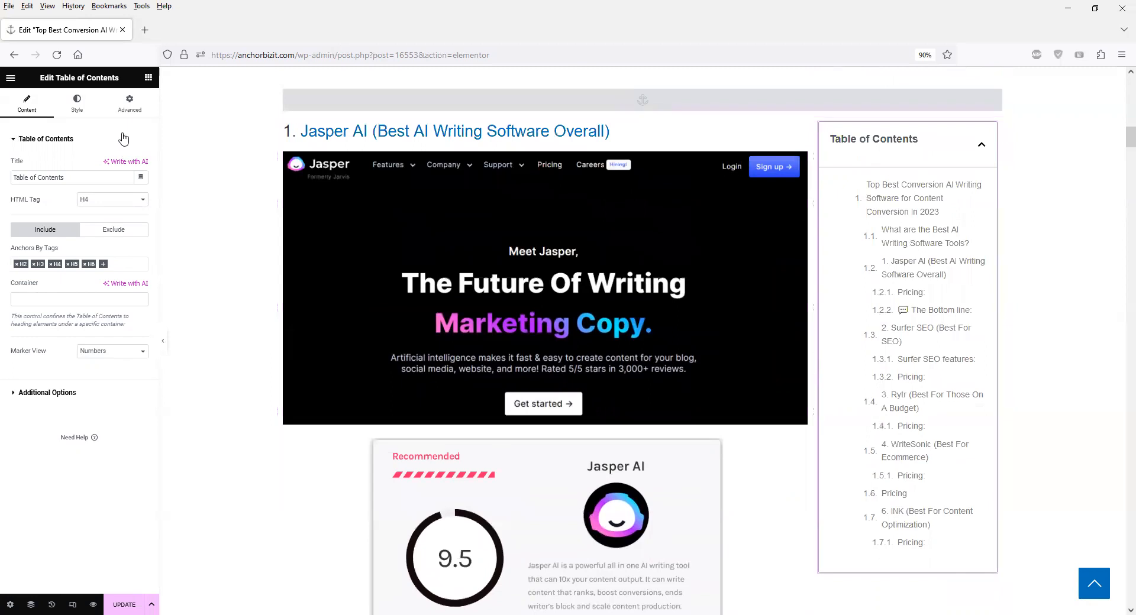
# - Turn on Scrolling Effects in the Table of Contents widget's motion effects
pyautogui.click(130, 111)
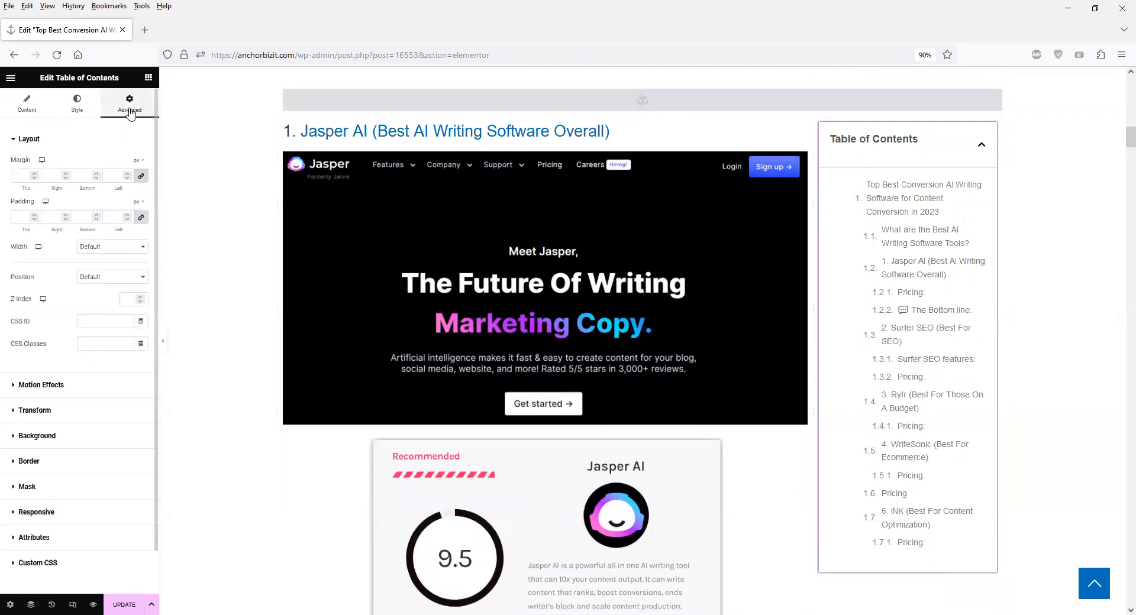
pyautogui.click(67, 388)
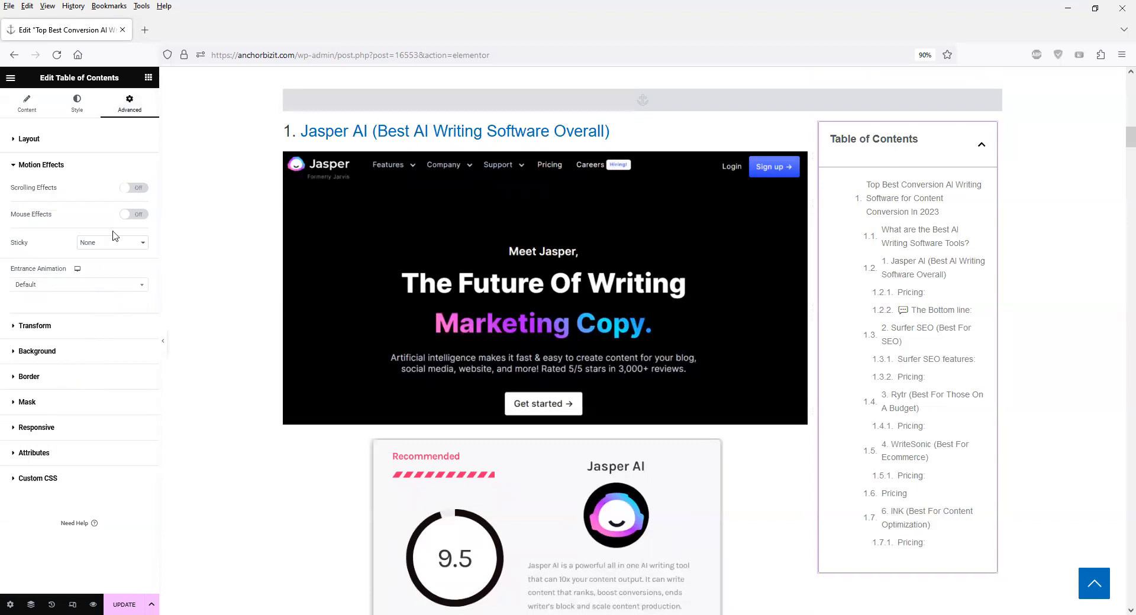
pyautogui.click(141, 189)
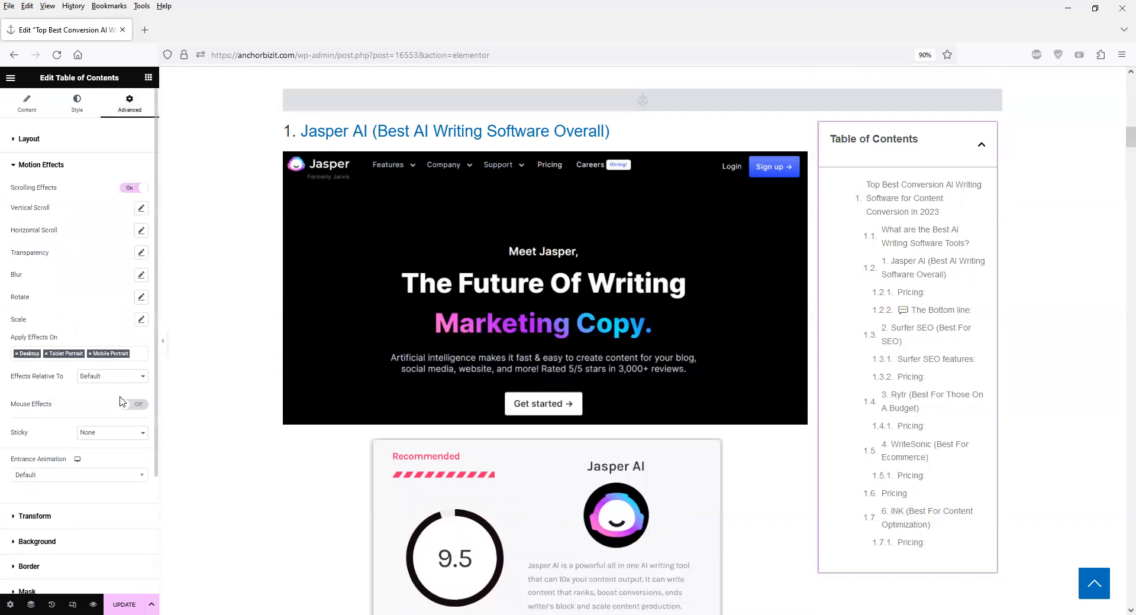
# - Set the Table of Contents widget's Sticky option to Top and update the post
pyautogui.click(116, 438)
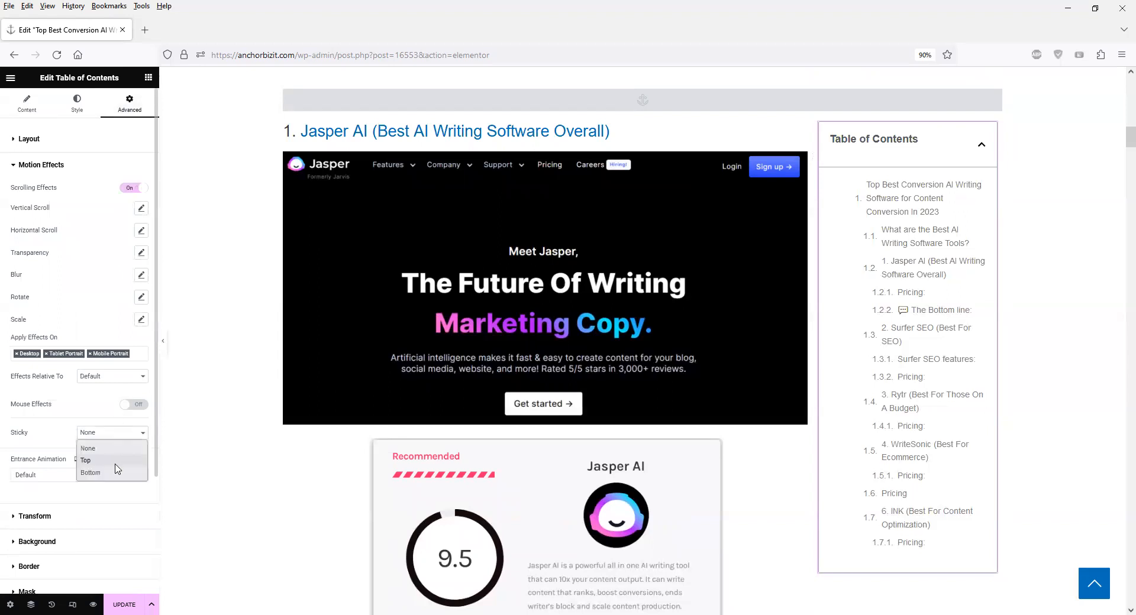
pyautogui.click(110, 461)
pyautogui.click(141, 602)
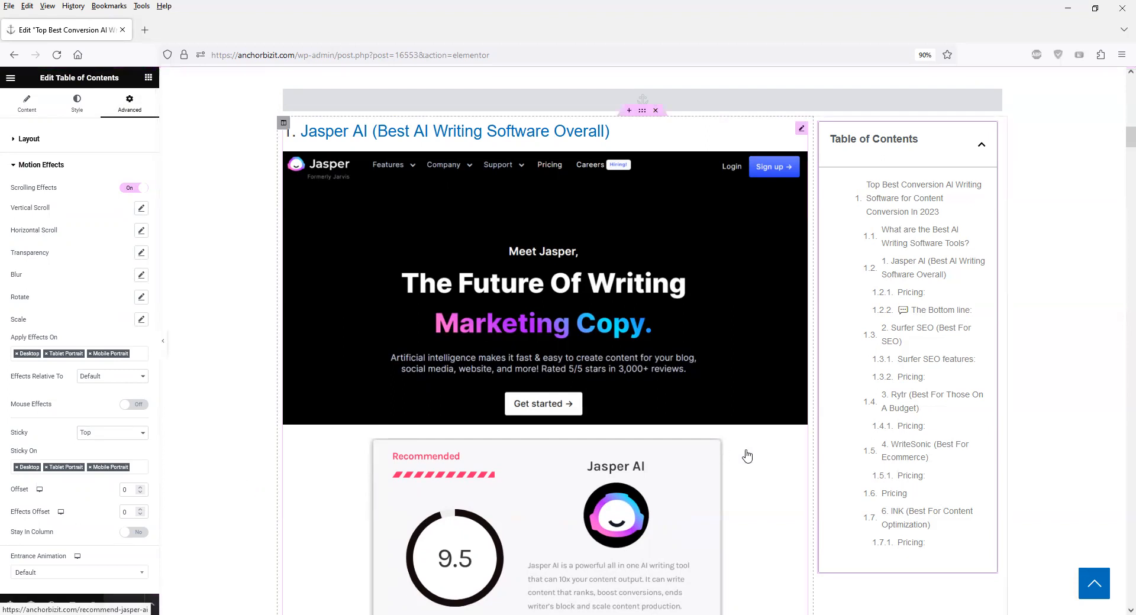
# - Check throughout the Jasper AI review whether the sticky Table of Contents follows the page while scrolling
pyautogui.scroll(-3, 742, 457)
pyautogui.scroll(-10, 748, 457)
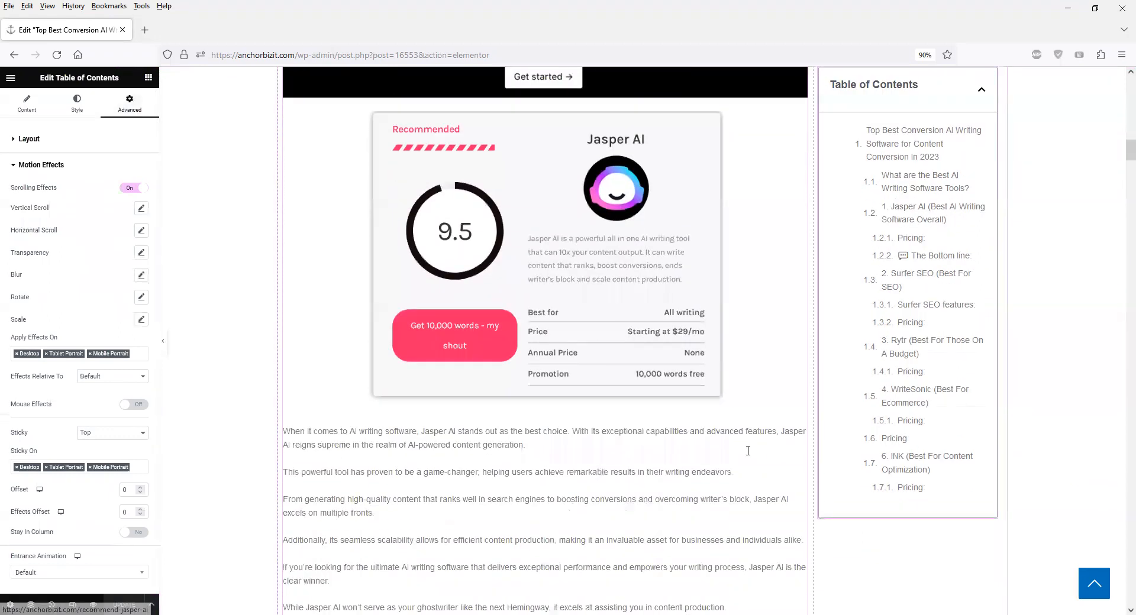
pyautogui.scroll(-12, 748, 452)
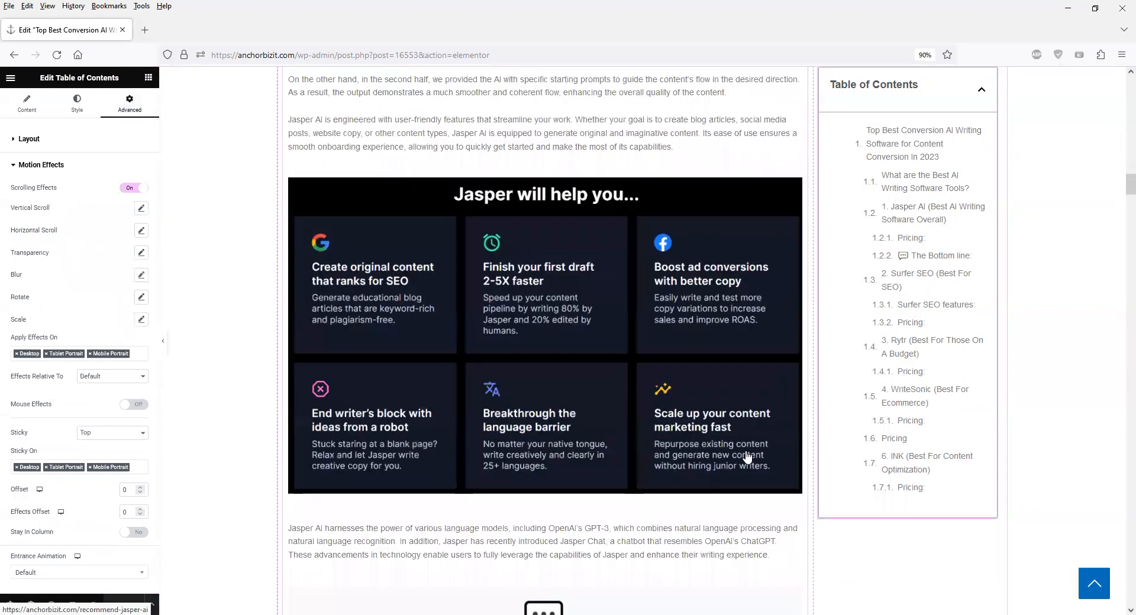
pyautogui.scroll(-15, 748, 457)
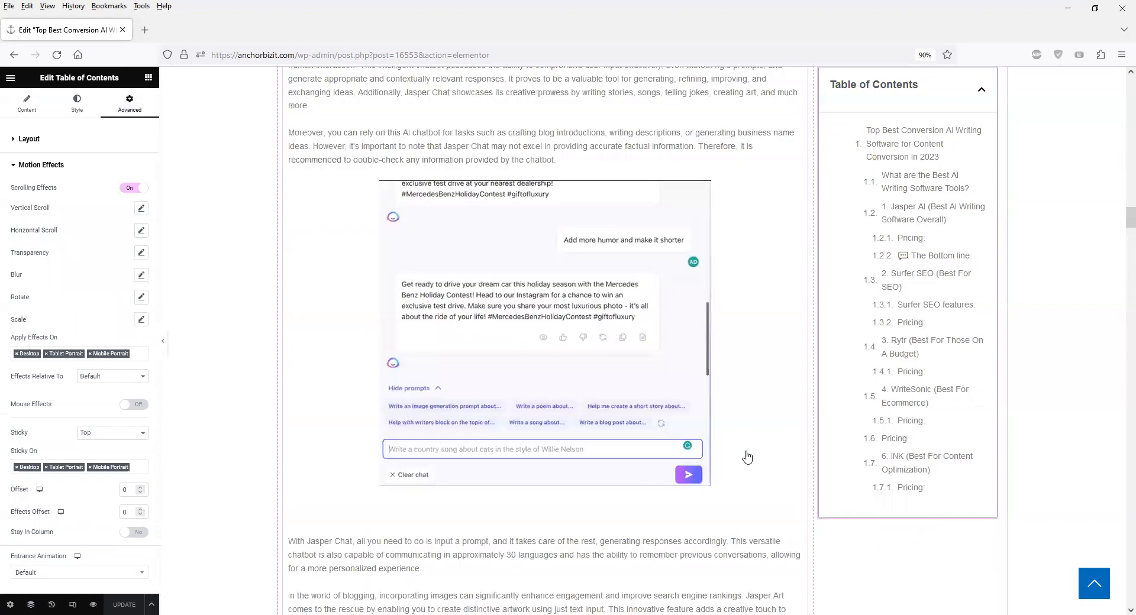
pyautogui.scroll(-15, 746, 456)
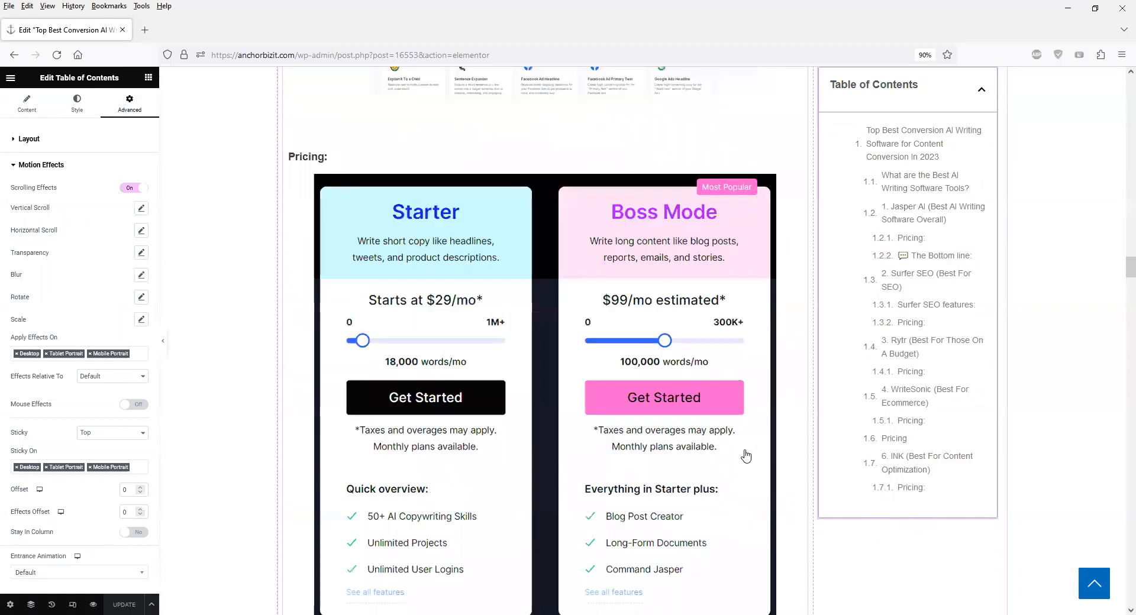
pyautogui.scroll(-4, 746, 454)
pyautogui.scroll(7, 746, 455)
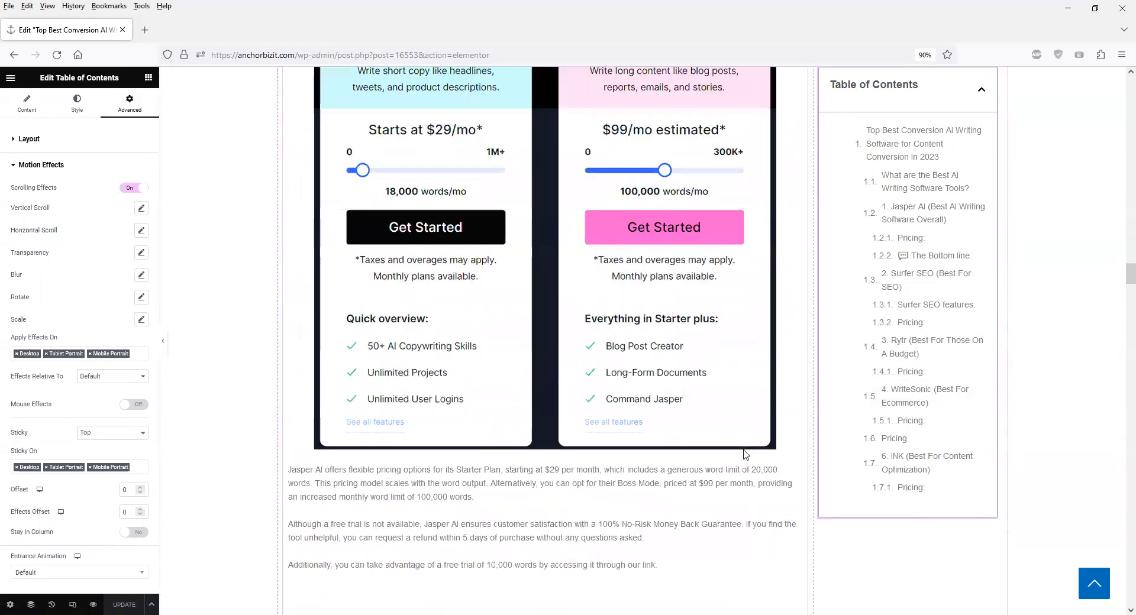
pyautogui.scroll(4, 746, 454)
pyautogui.scroll(-4, 746, 454)
pyautogui.scroll(3, 745, 455)
pyautogui.scroll(3, 745, 455)
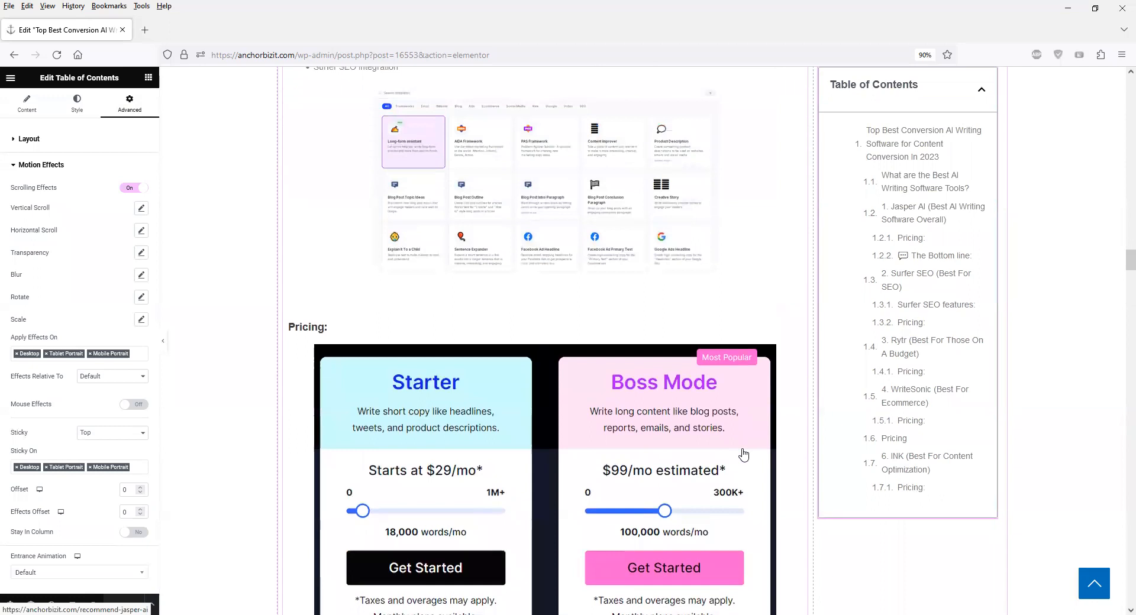
pyautogui.scroll(18, 745, 454)
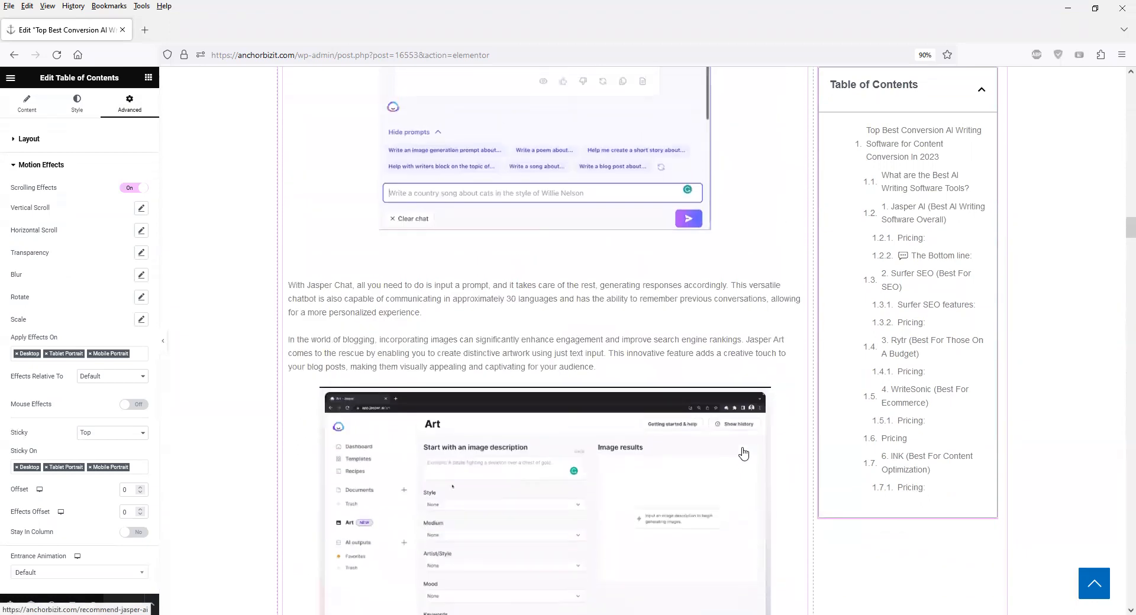
pyautogui.scroll(12, 743, 450)
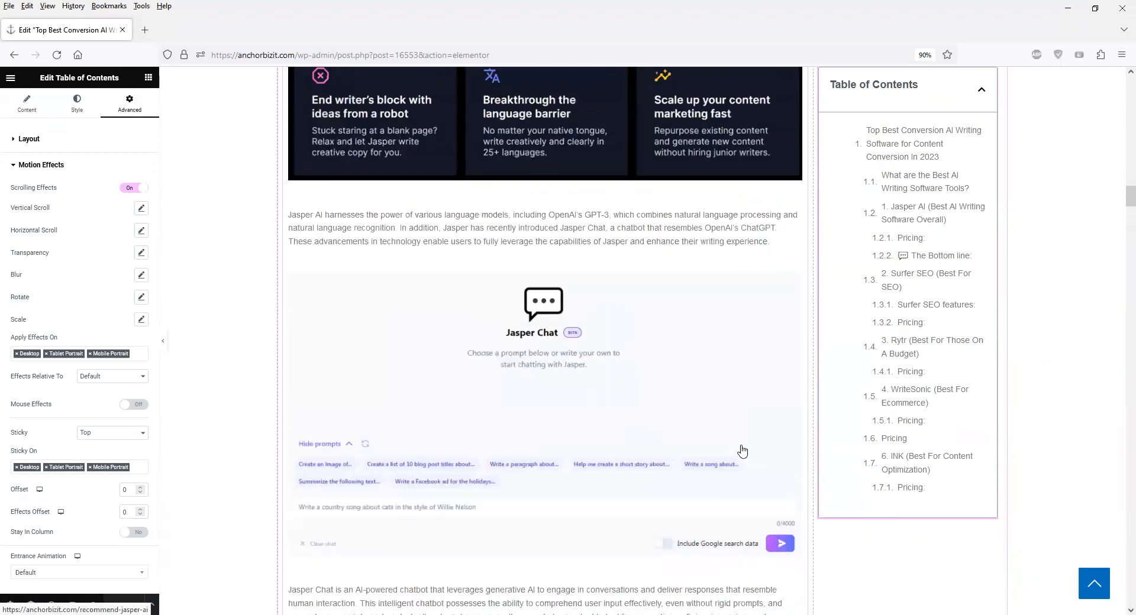
pyautogui.scroll(12, 743, 451)
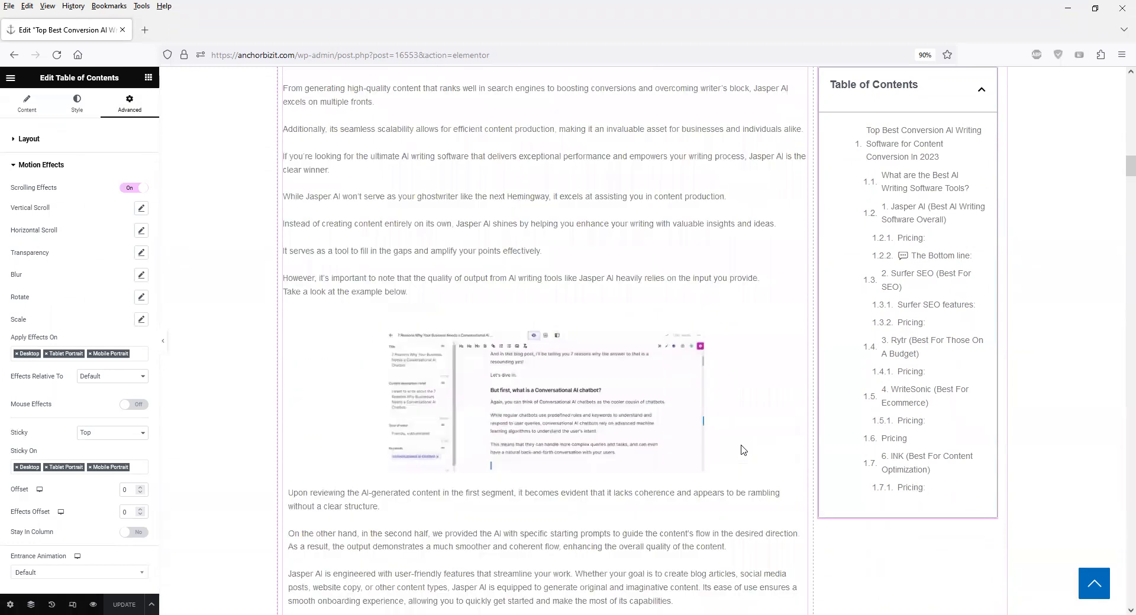
# - Examine how the sticky Table of Contents behaves where the Jasper AI review ends and the Surfer SEO section begins
pyautogui.scroll(-15, 742, 446)
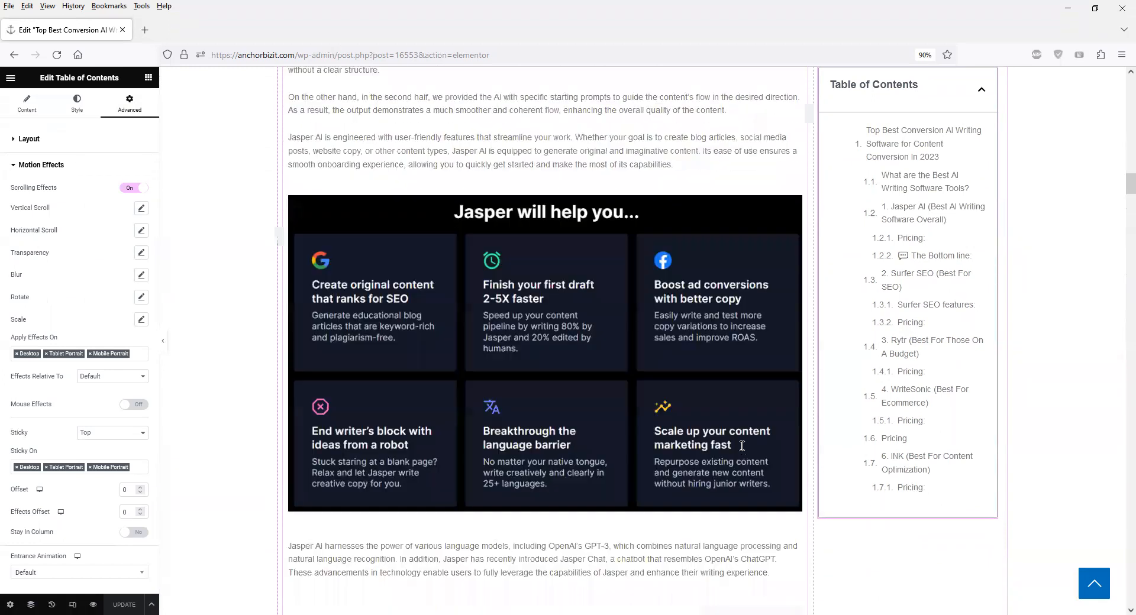
pyautogui.scroll(-20, 742, 449)
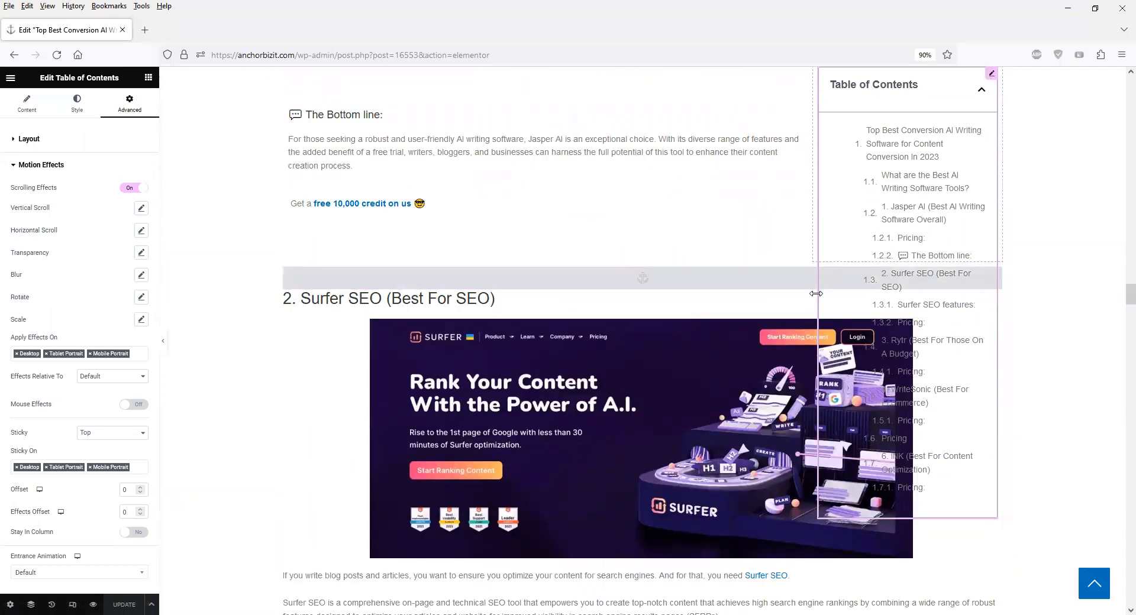
pyautogui.scroll(1, 817, 294)
pyautogui.scroll(3, 817, 295)
pyautogui.scroll(1, 817, 295)
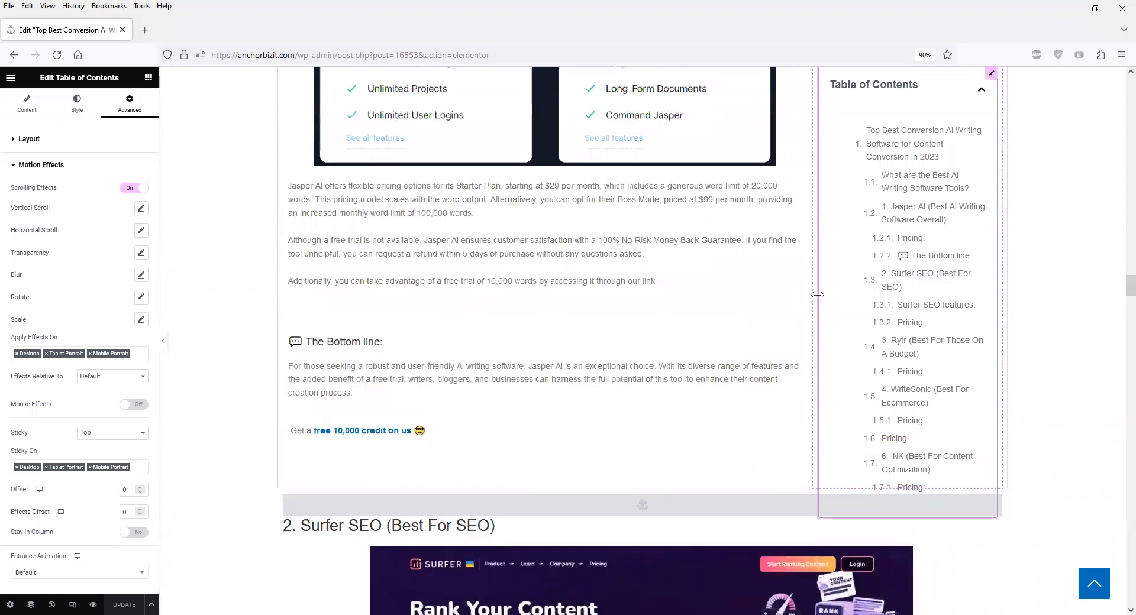
pyautogui.scroll(-1, 817, 295)
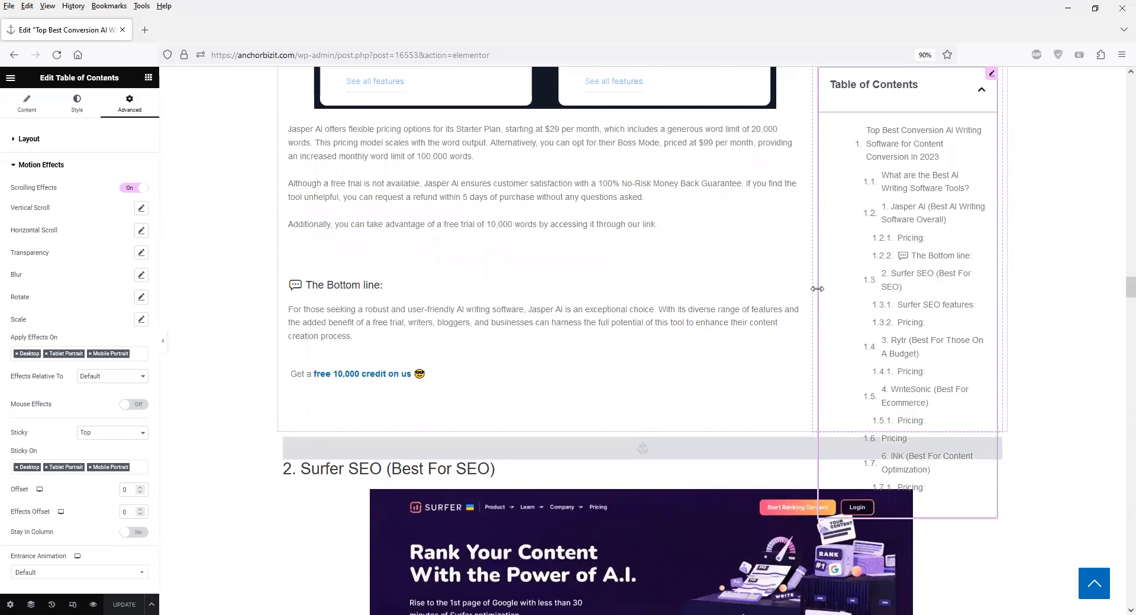
pyautogui.scroll(-3, 817, 293)
pyautogui.scroll(4, 817, 289)
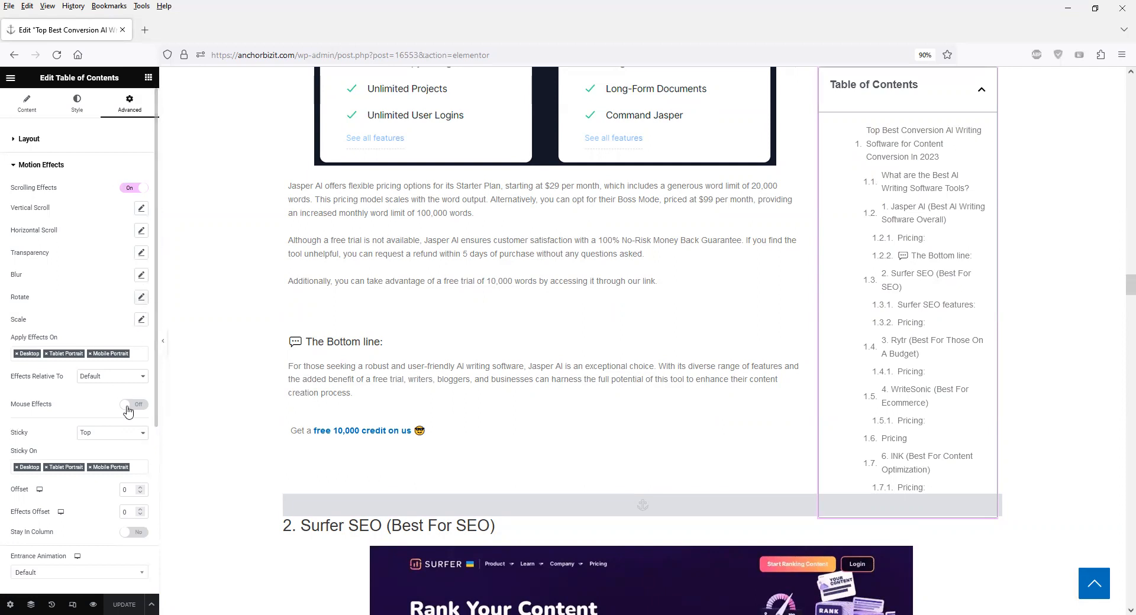
pyautogui.scroll(-1, 128, 410)
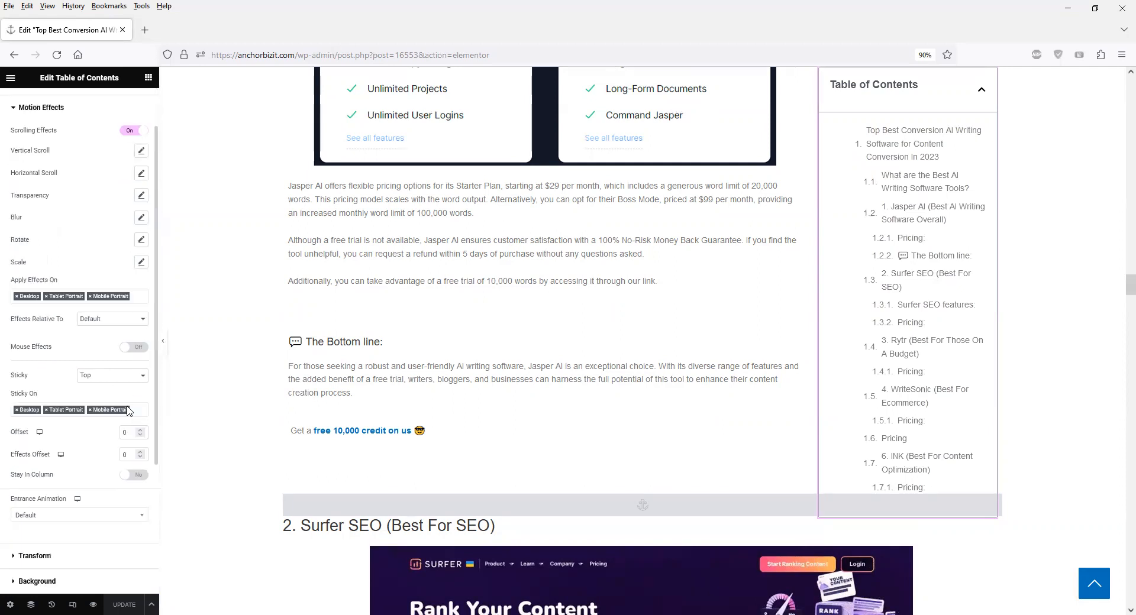
pyautogui.click(122, 324)
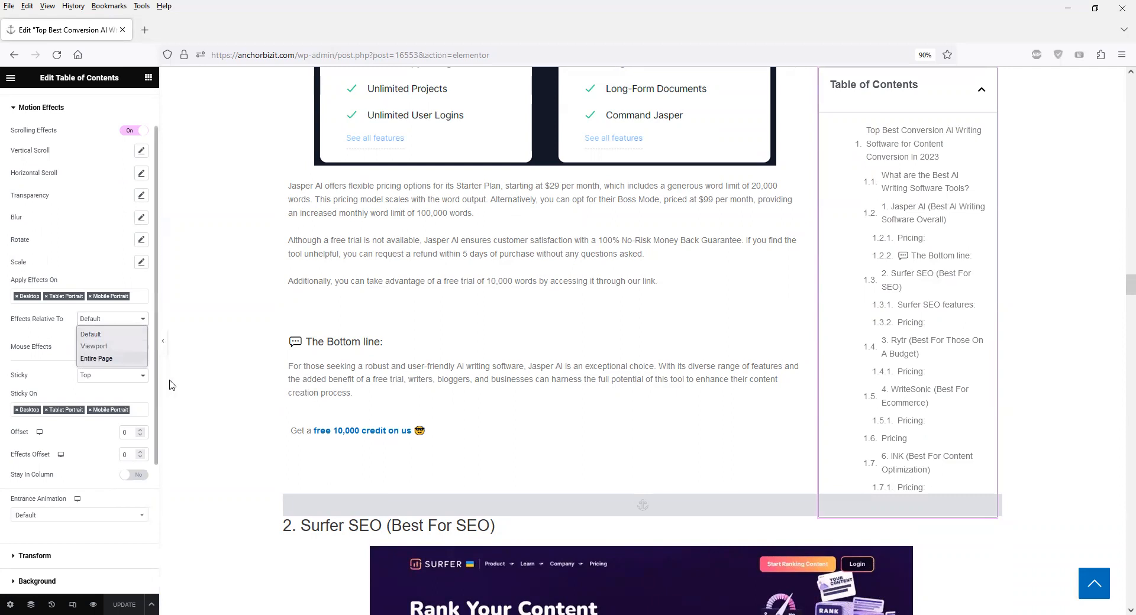
pyautogui.click(178, 450)
pyautogui.click(178, 449)
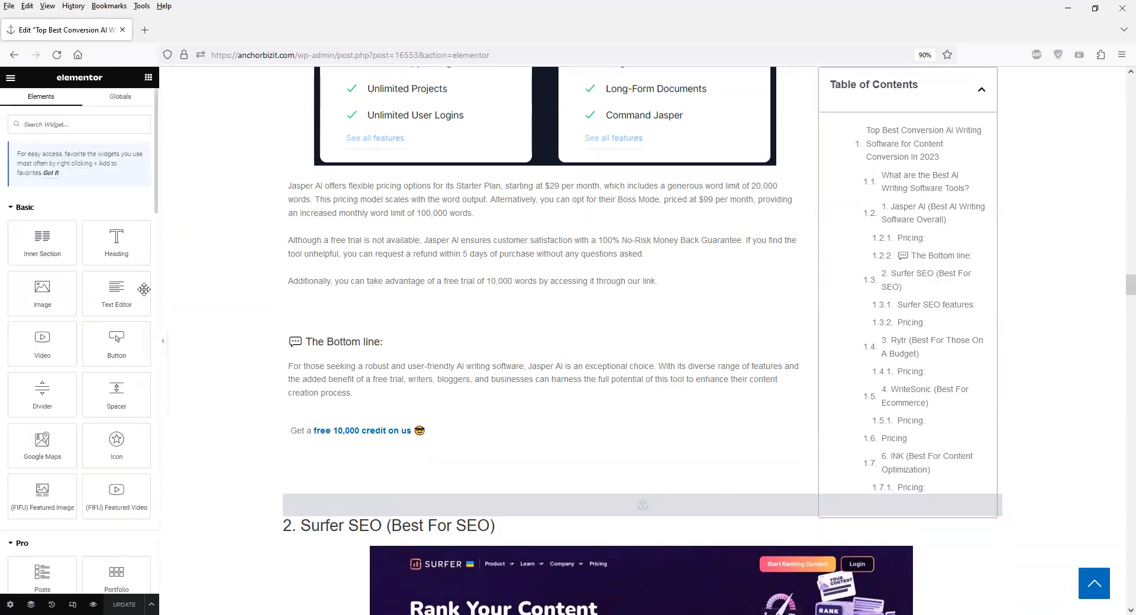
# - Select the Table of Contents widget again and turn on Stay In Column in its motion effects
pyautogui.scroll(3, 858, 189)
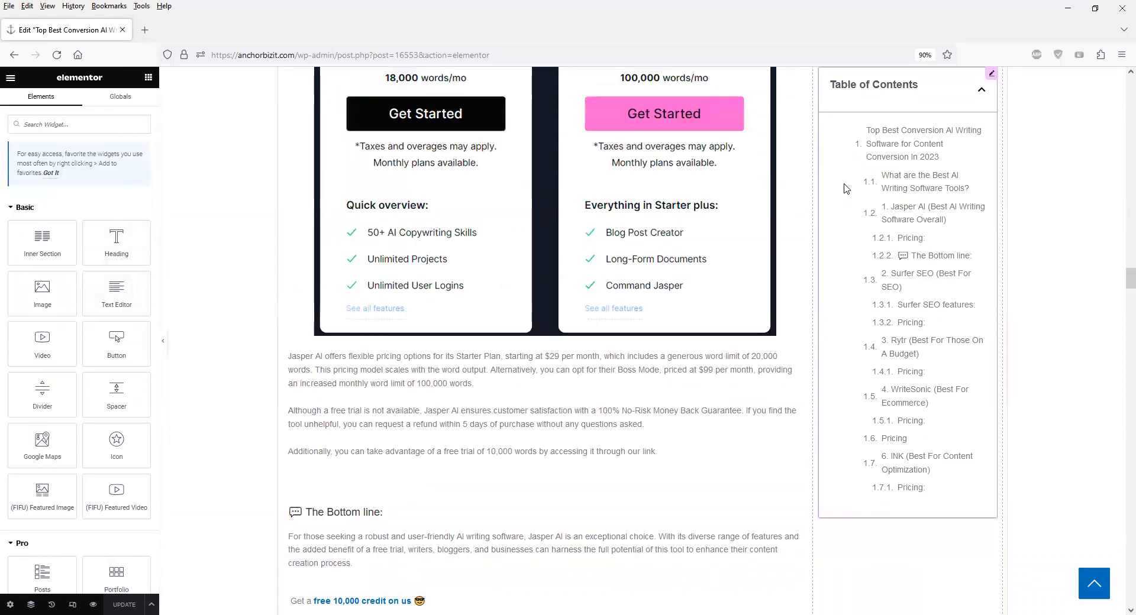
pyautogui.click(847, 187)
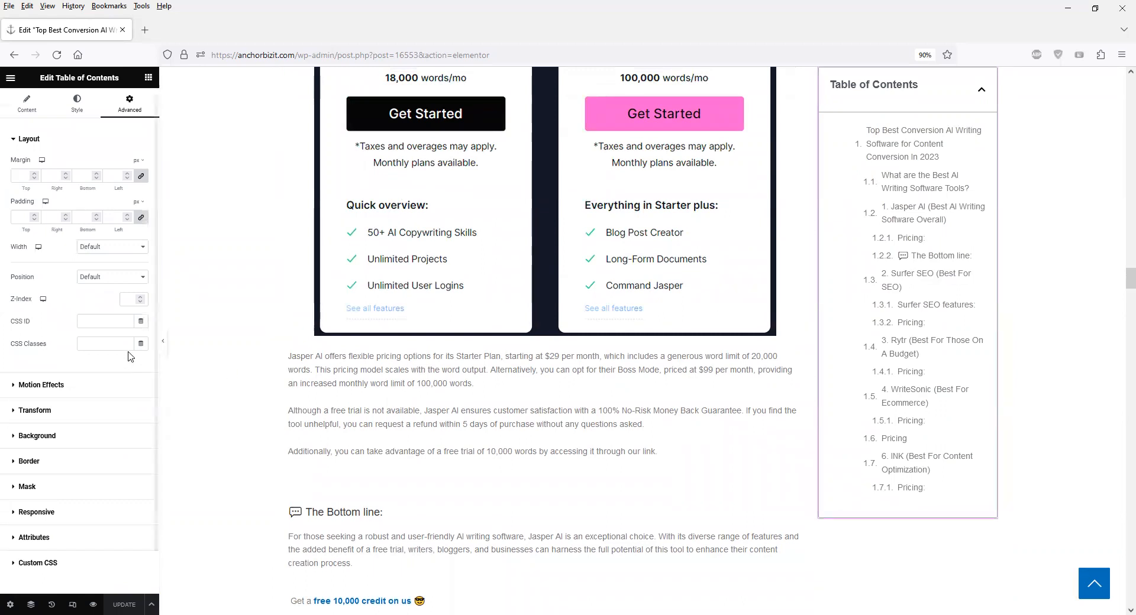
pyautogui.click(128, 385)
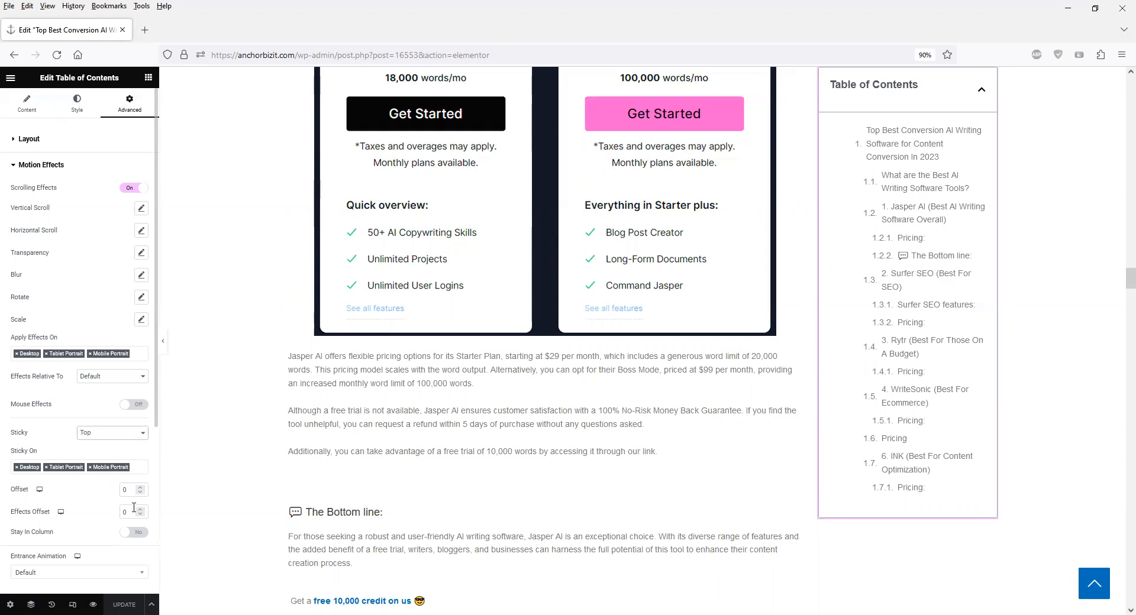
pyautogui.scroll(-2, 134, 511)
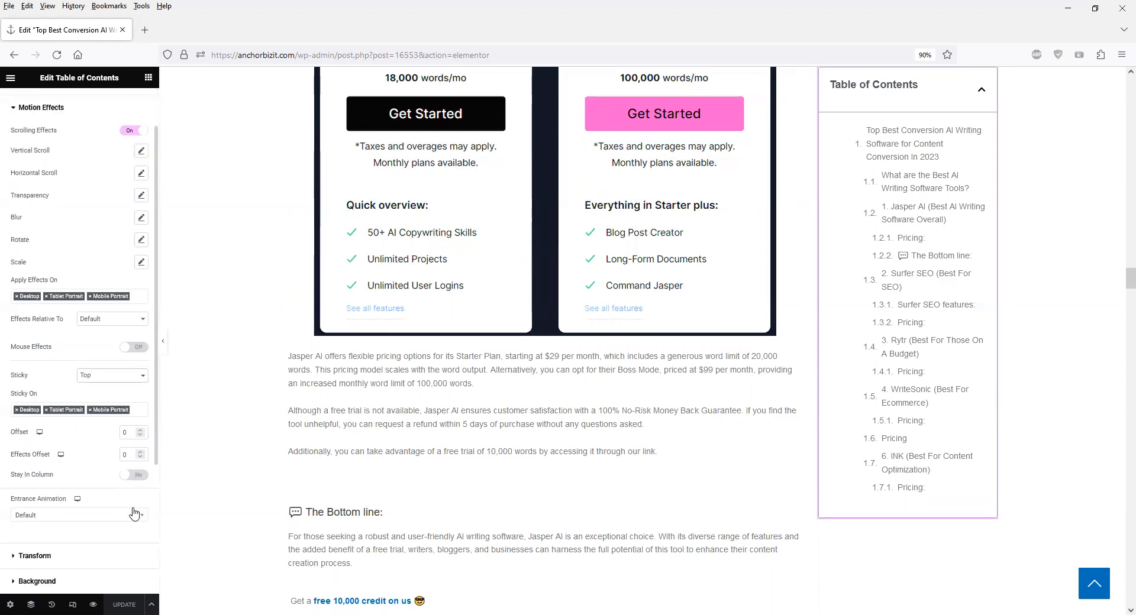
pyautogui.click(135, 476)
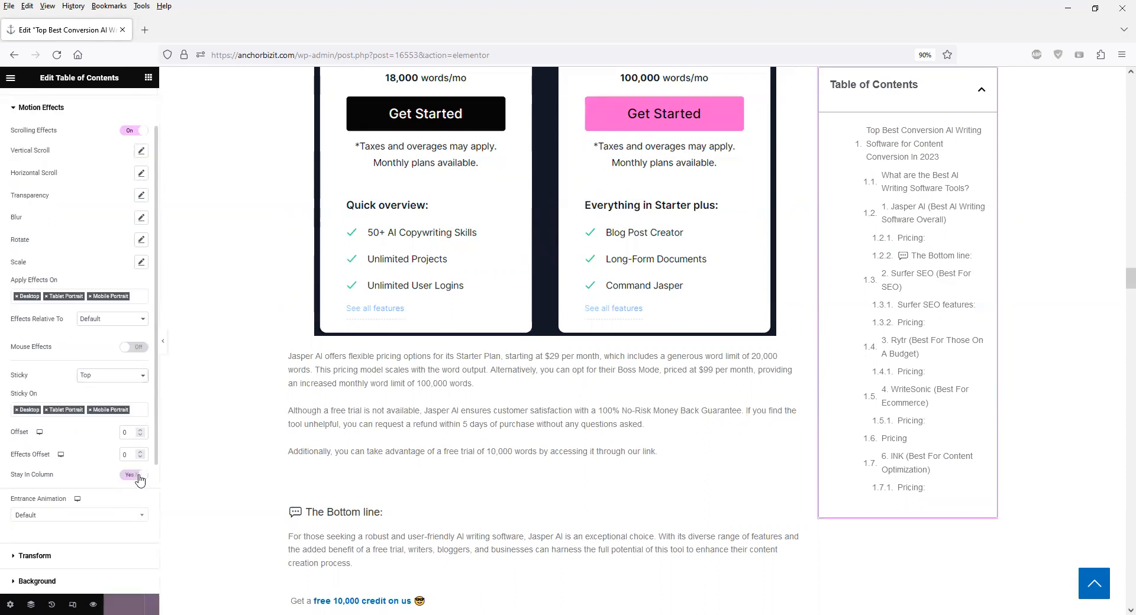
# - Check from the Jasper AI heading to the Surfer SEO section whether the Table of Contents stays within its column while scrolling
pyautogui.scroll(3, 831, 433)
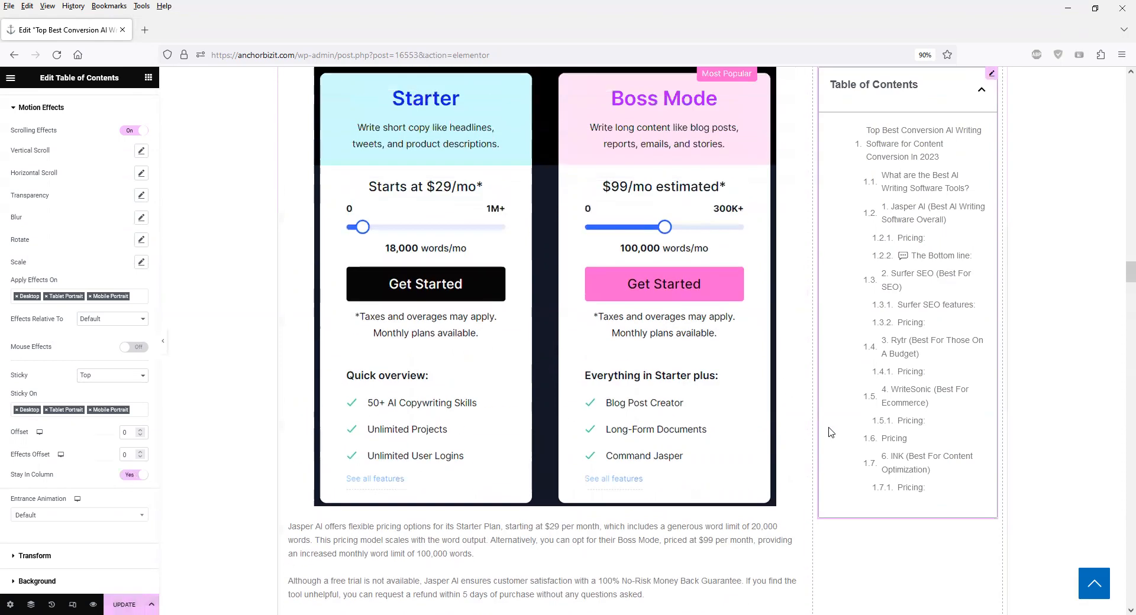
pyautogui.scroll(5, 832, 432)
pyautogui.scroll(-11, 832, 432)
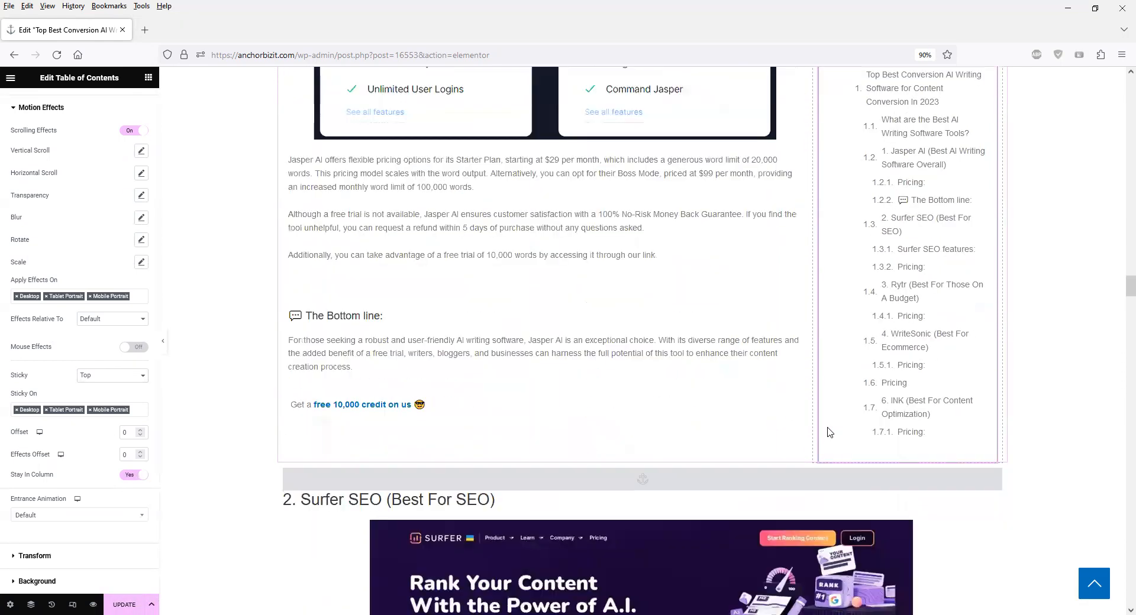
pyautogui.scroll(-8, 827, 432)
pyautogui.scroll(6, 828, 432)
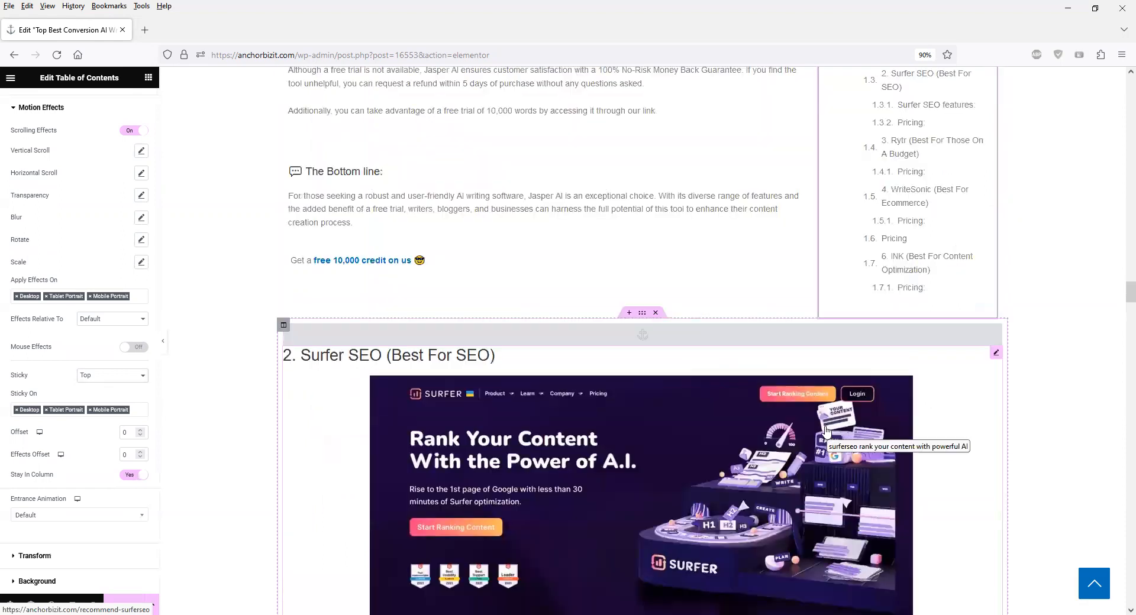
pyautogui.scroll(15, 827, 430)
pyautogui.scroll(15, 826, 431)
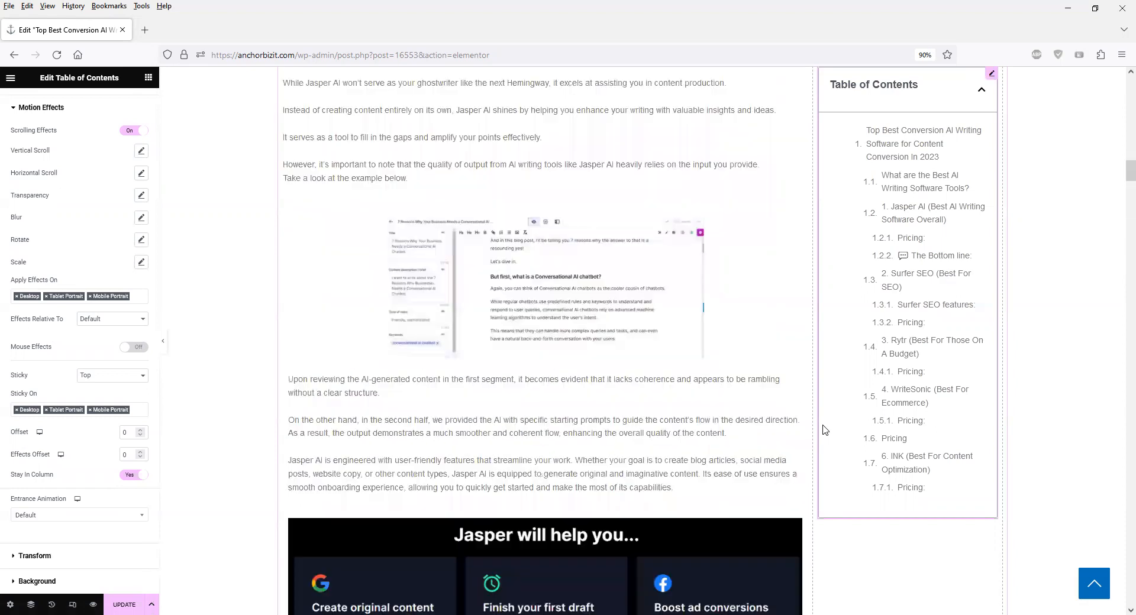
pyautogui.scroll(5, 826, 431)
pyautogui.scroll(10, 826, 431)
pyautogui.scroll(-15, 826, 430)
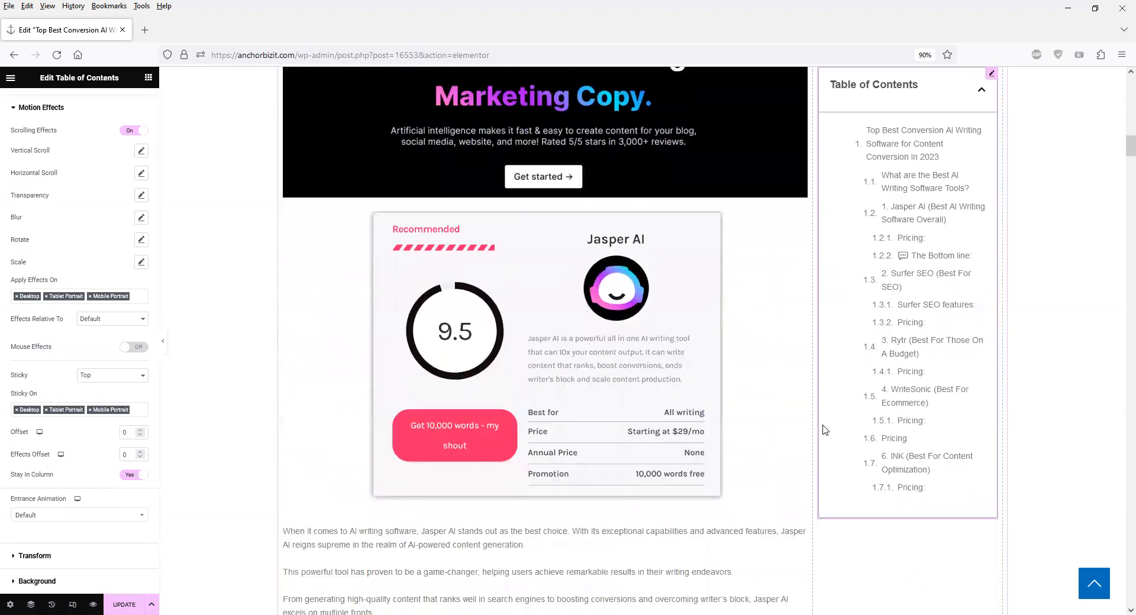
pyautogui.scroll(-20, 826, 431)
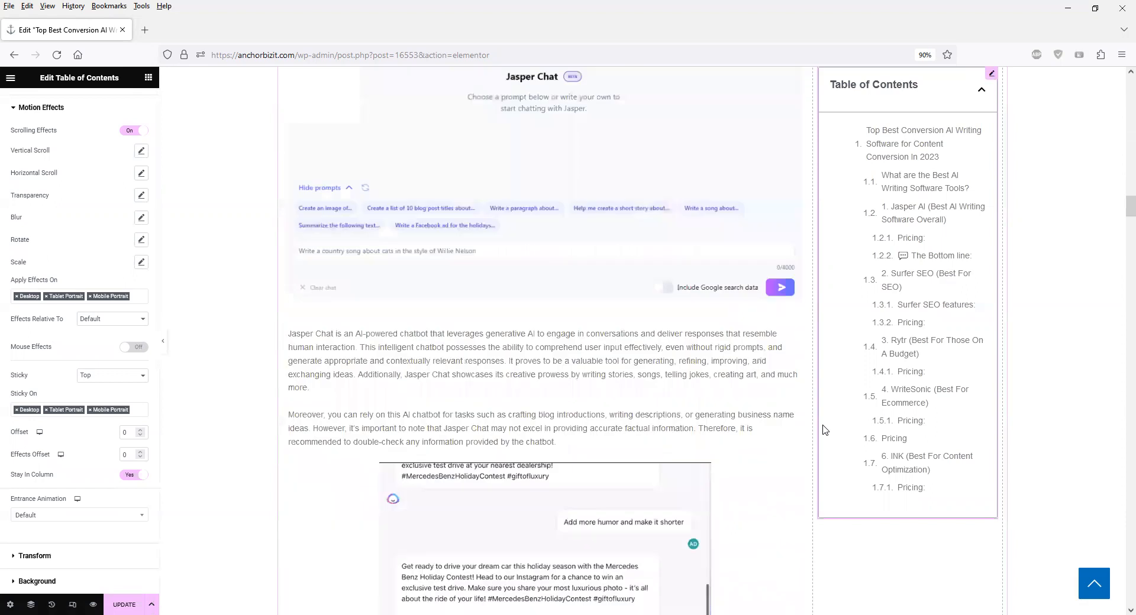
pyautogui.scroll(-15, 826, 431)
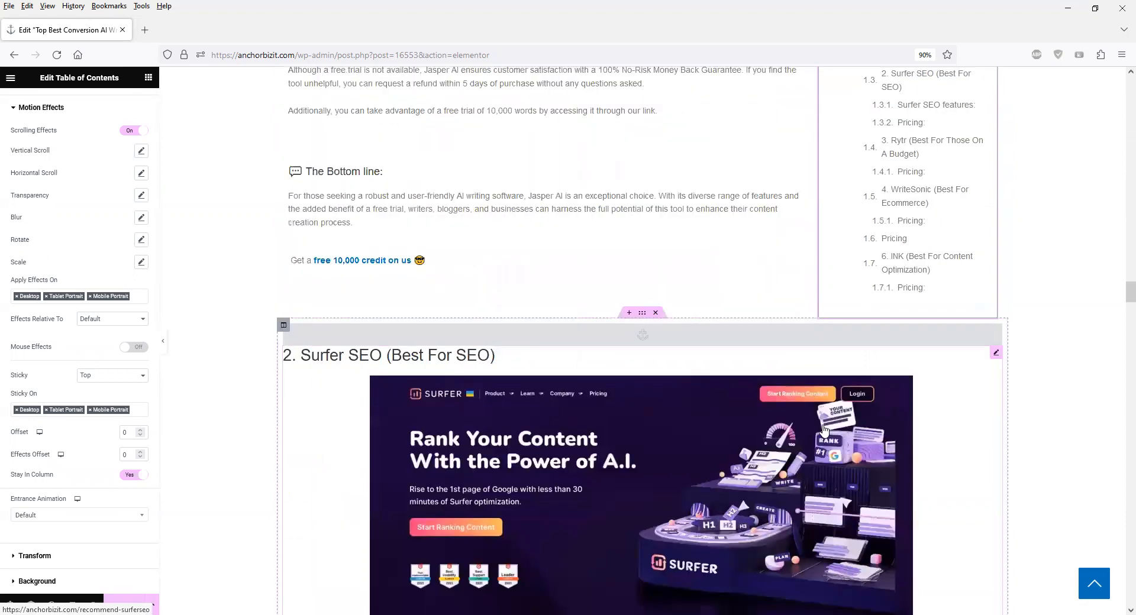
# - Test the Table of Contents link to the Surfer SEO section from within the Jasper AI review, and return to the review's beginning
pyautogui.scroll(7, 947, 290)
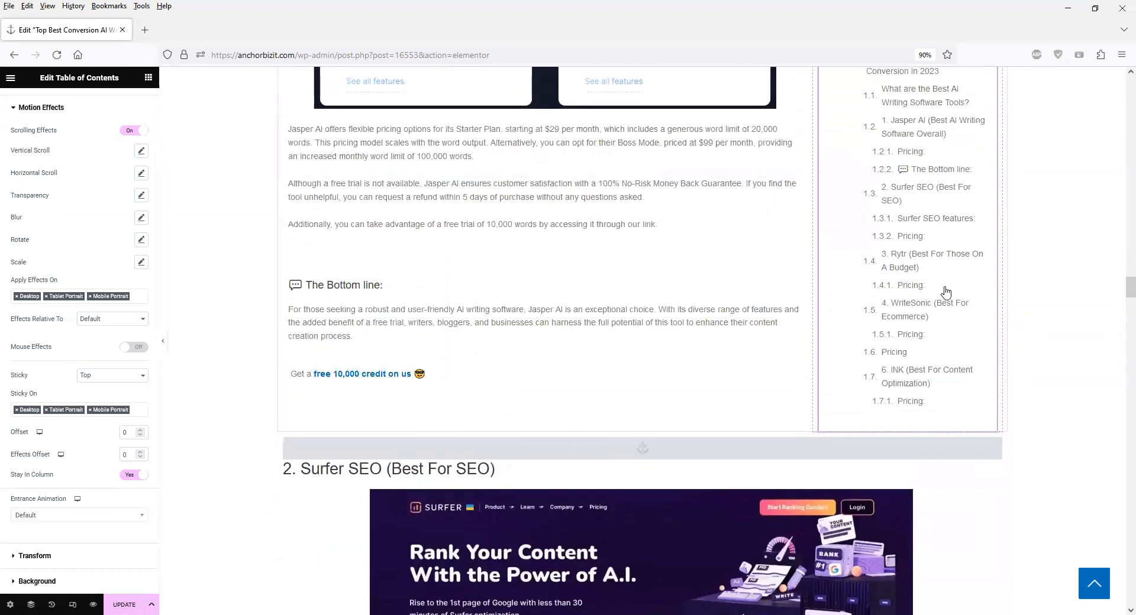
pyautogui.scroll(5, 946, 290)
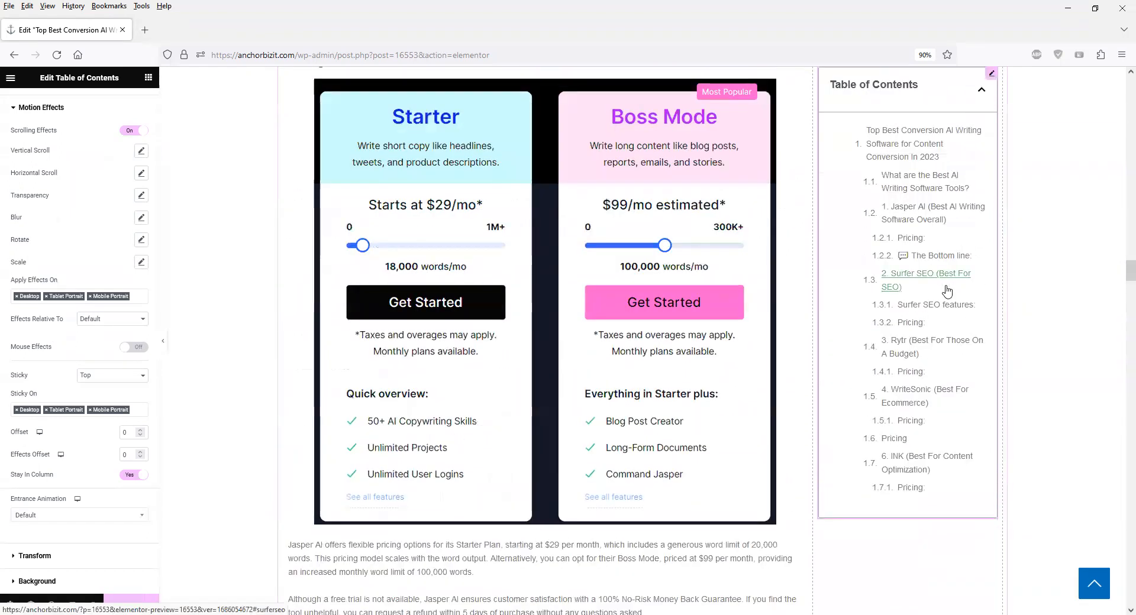
pyautogui.scroll(5, 946, 290)
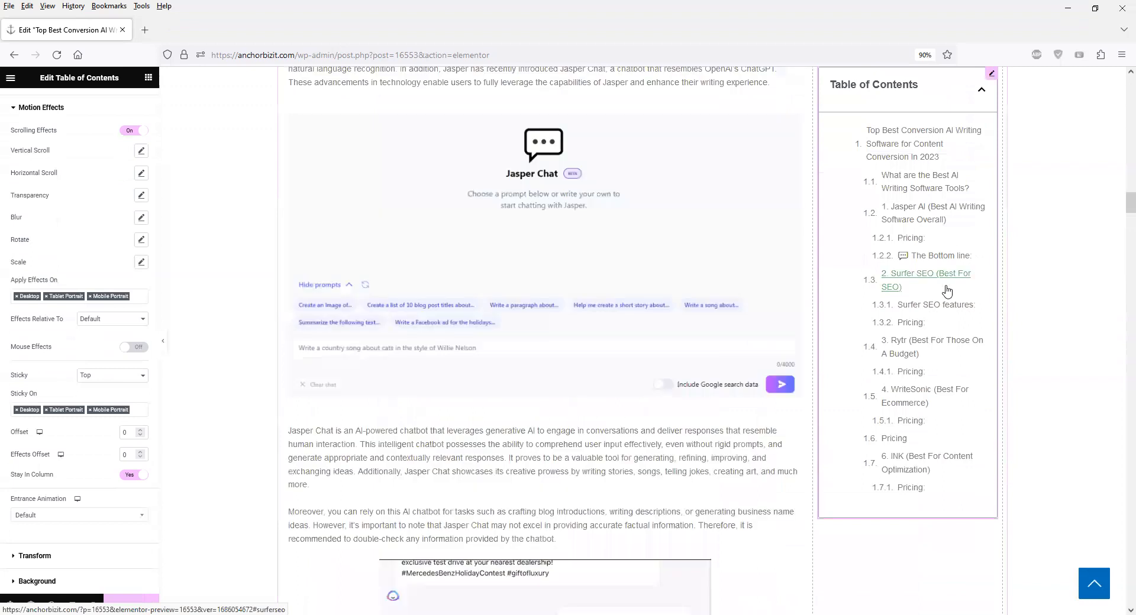
pyautogui.click(936, 277)
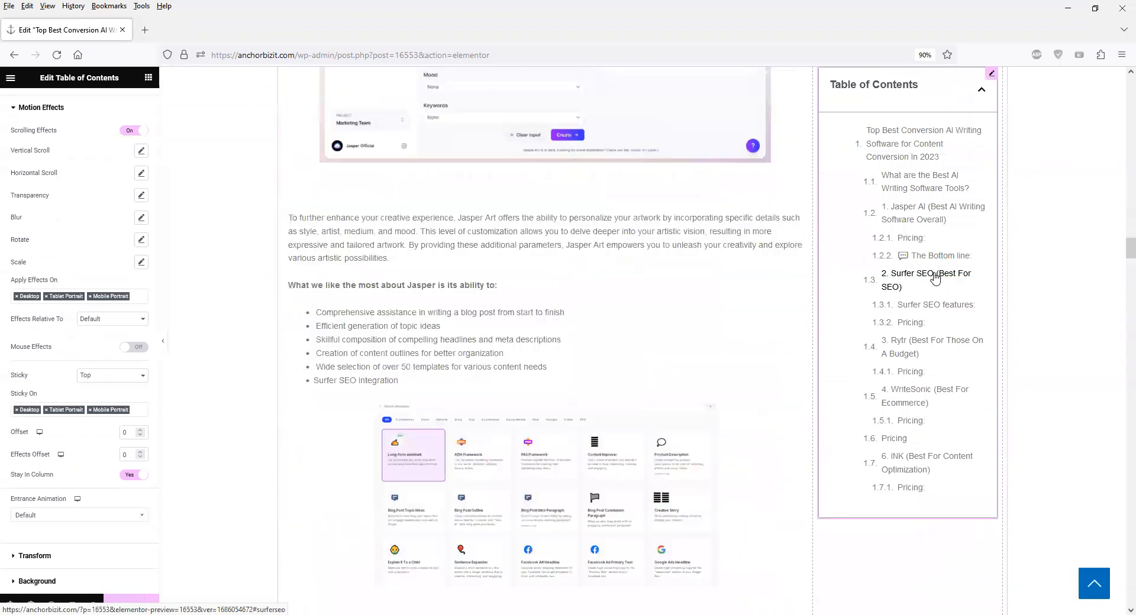
pyautogui.scroll(5, 936, 277)
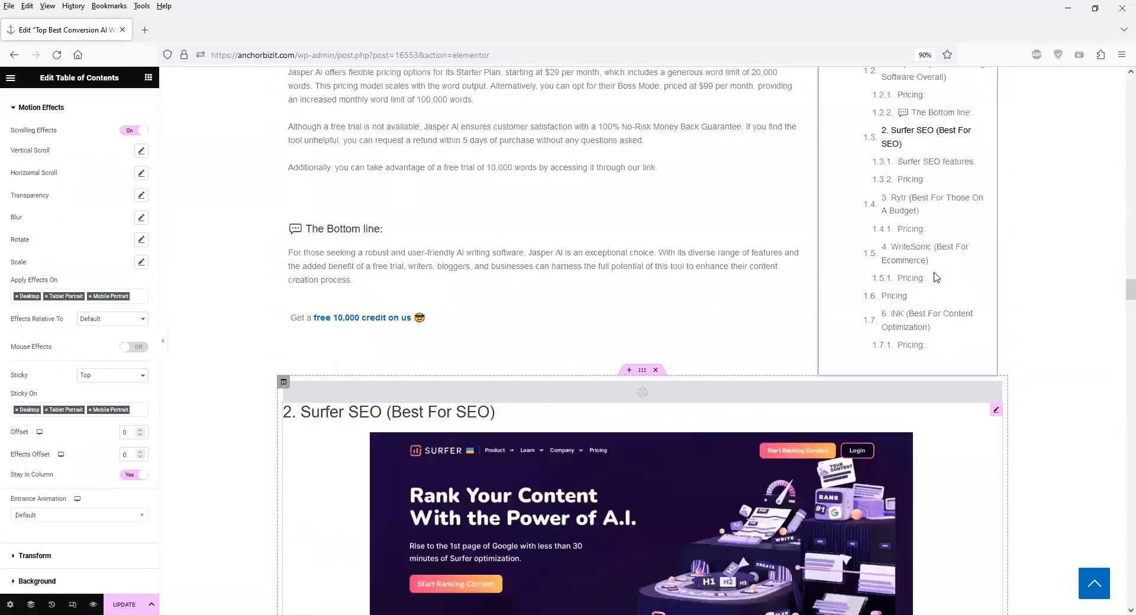
pyautogui.scroll(10, 937, 278)
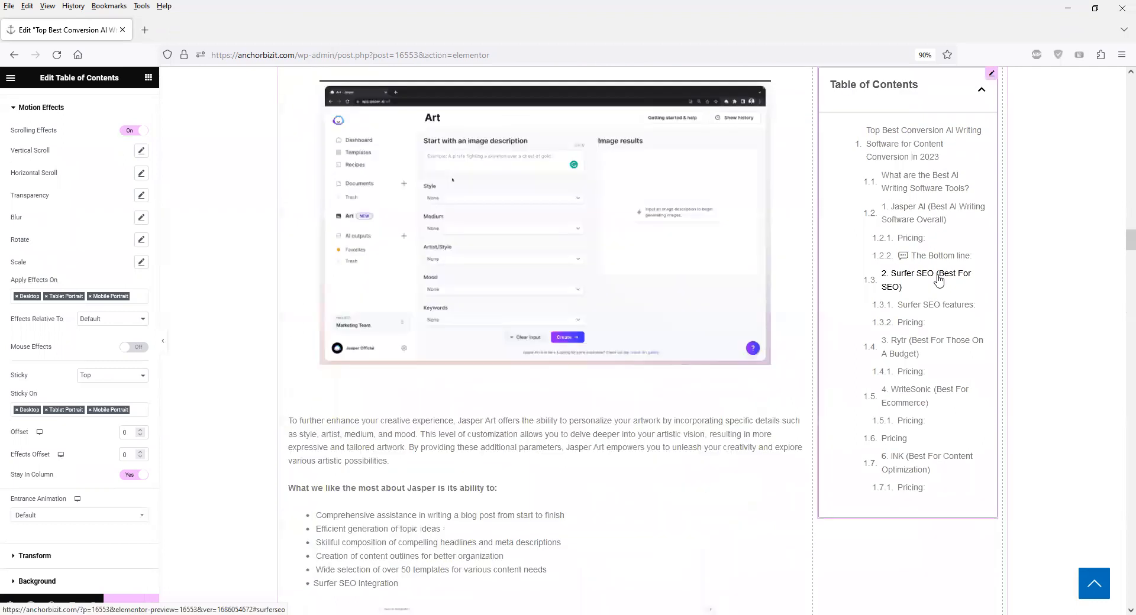
pyautogui.scroll(5, 939, 279)
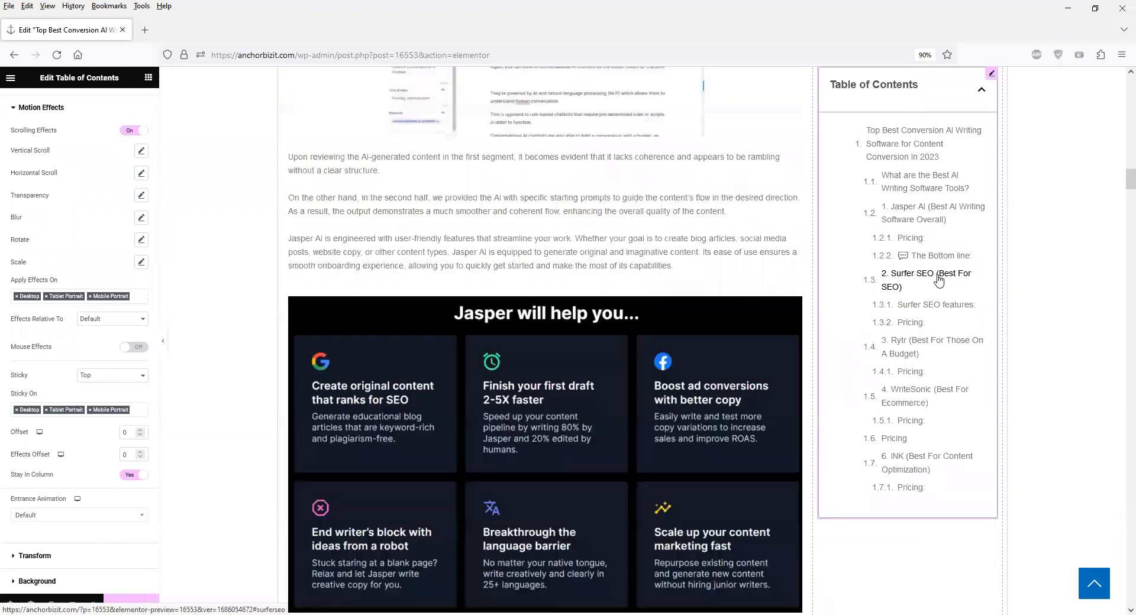
pyautogui.scroll(7, 939, 280)
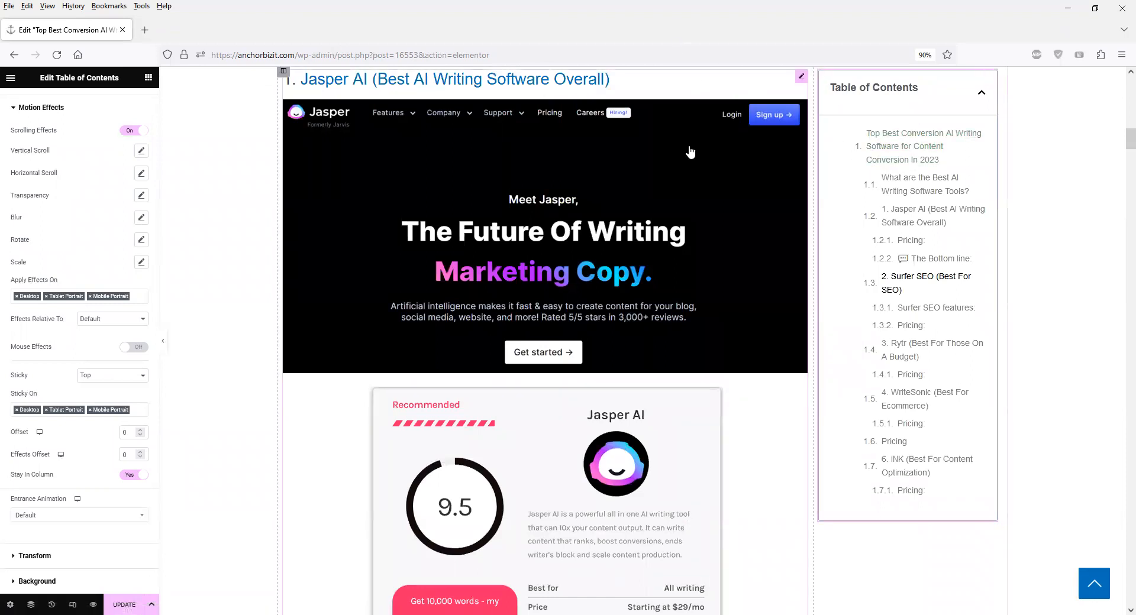
# - Change the Marker View of the Table of Contents to Bullets in its content settings
pyautogui.click(49, 110)
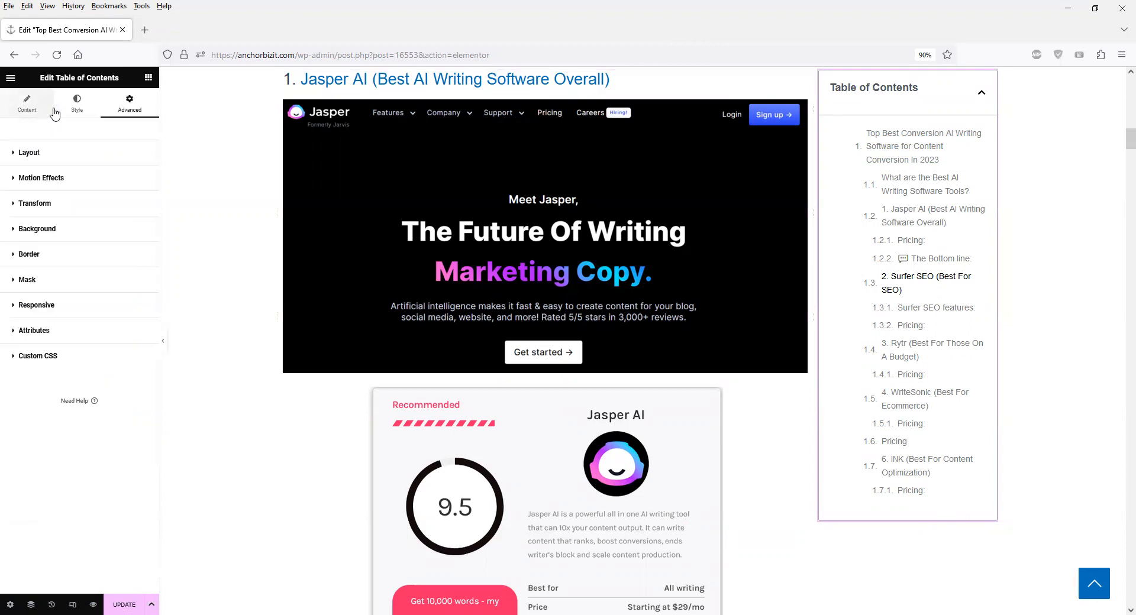
pyautogui.click(29, 106)
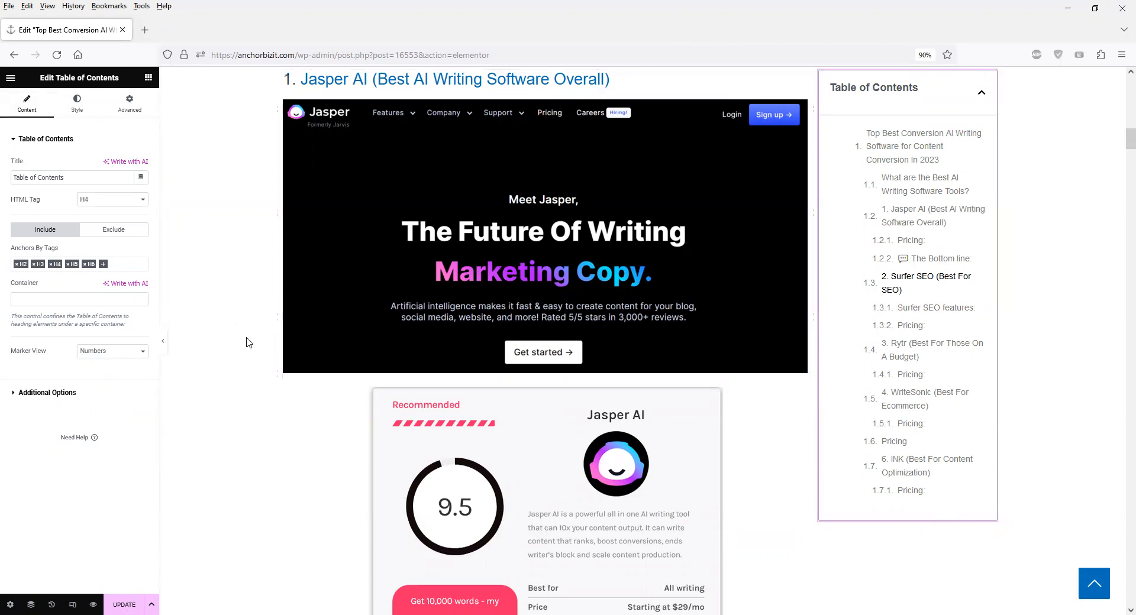
pyautogui.click(106, 354)
pyautogui.click(115, 380)
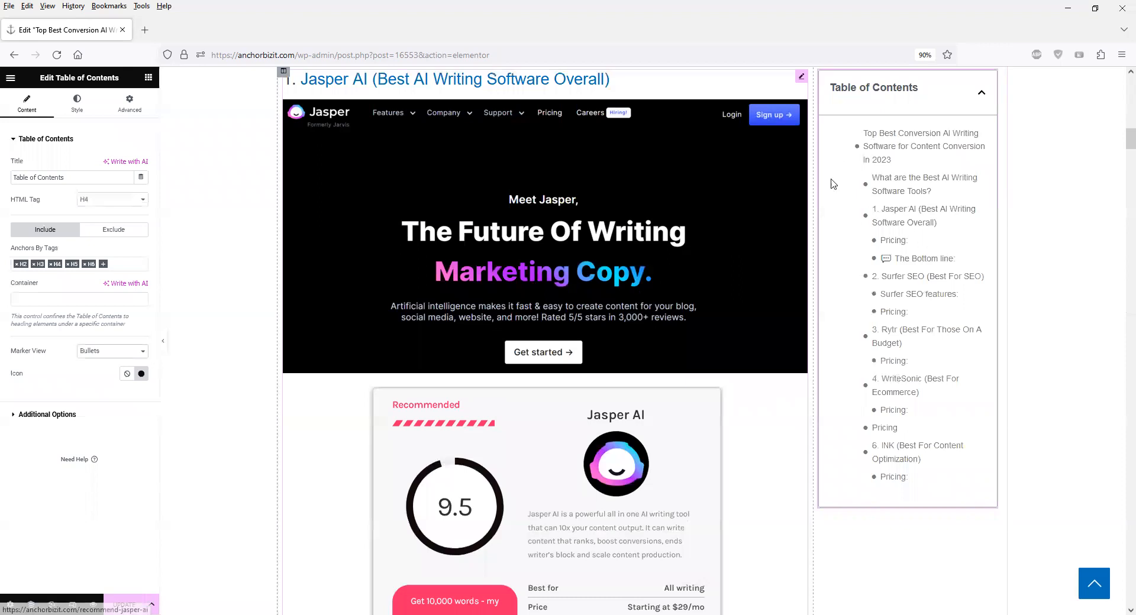
# - Replace the Table of Contents bullet icon with the plain right arrow, searching all icons in the icon library for "arrow"
pyautogui.click(141, 374)
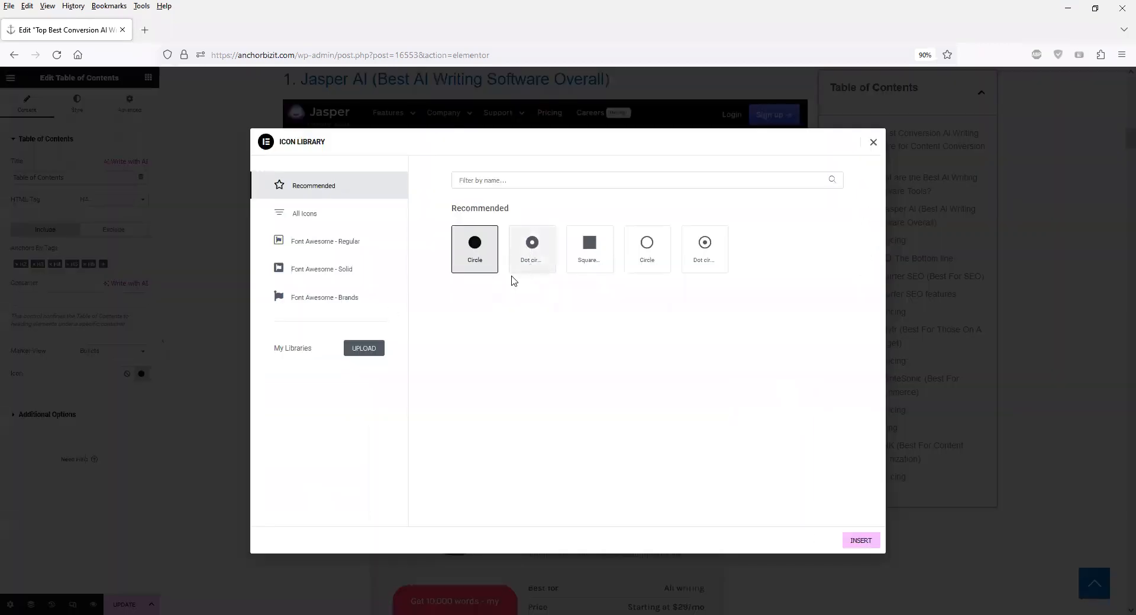
pyautogui.click(348, 221)
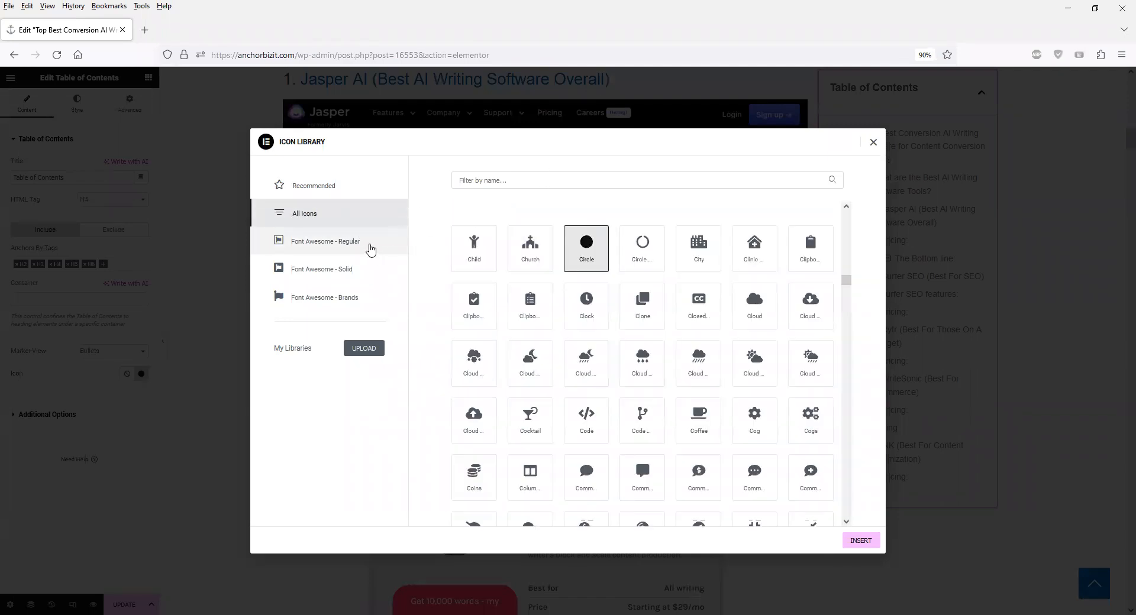
pyautogui.click(365, 251)
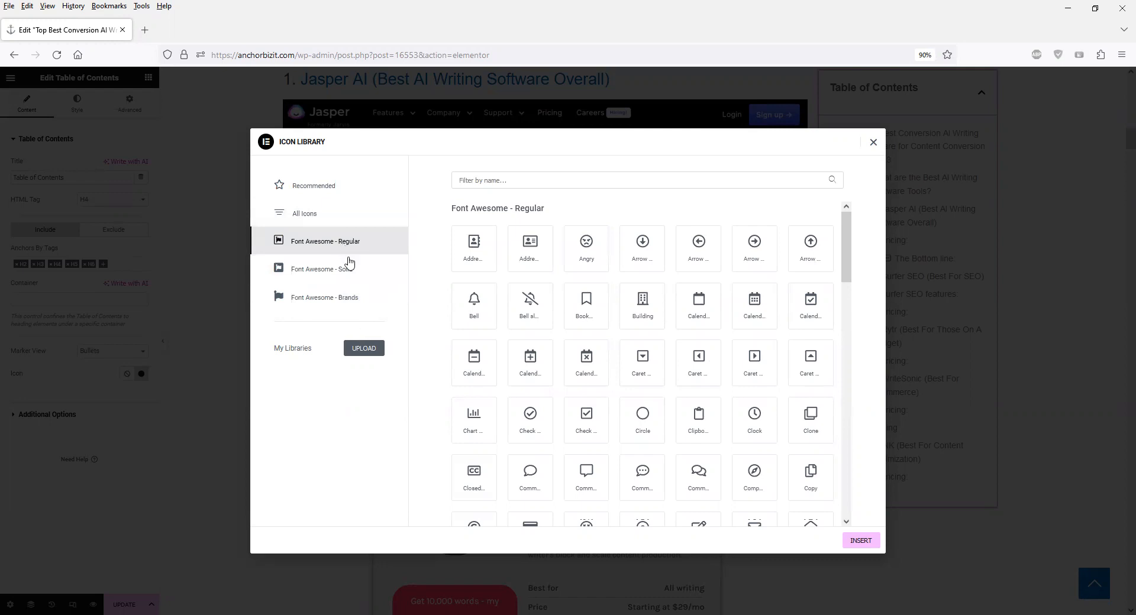
pyautogui.click(338, 215)
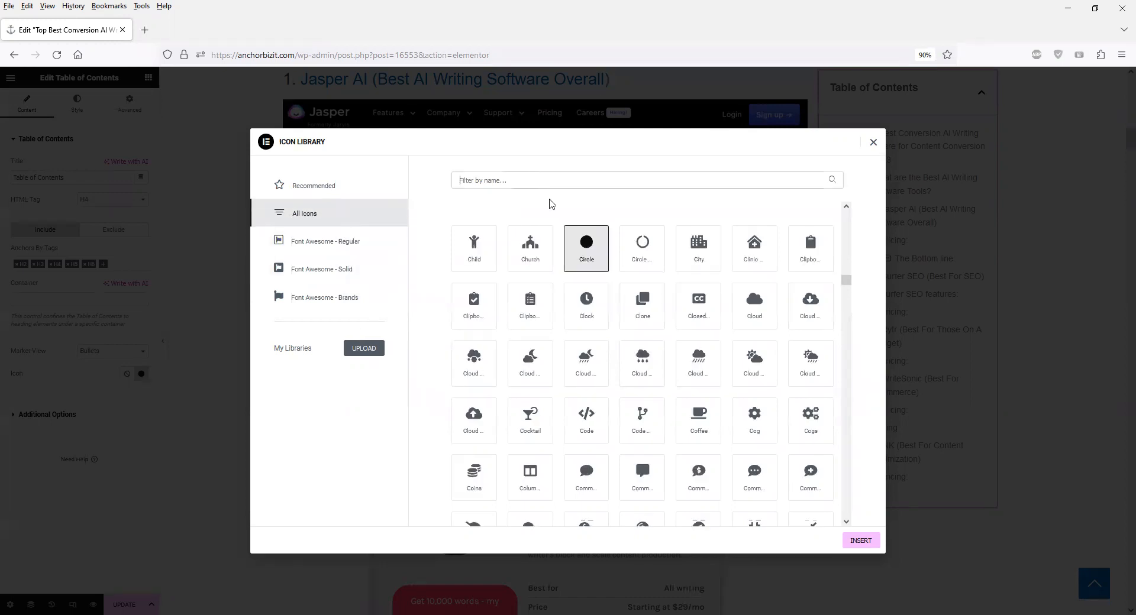
pyautogui.scroll(-10, 622, 312)
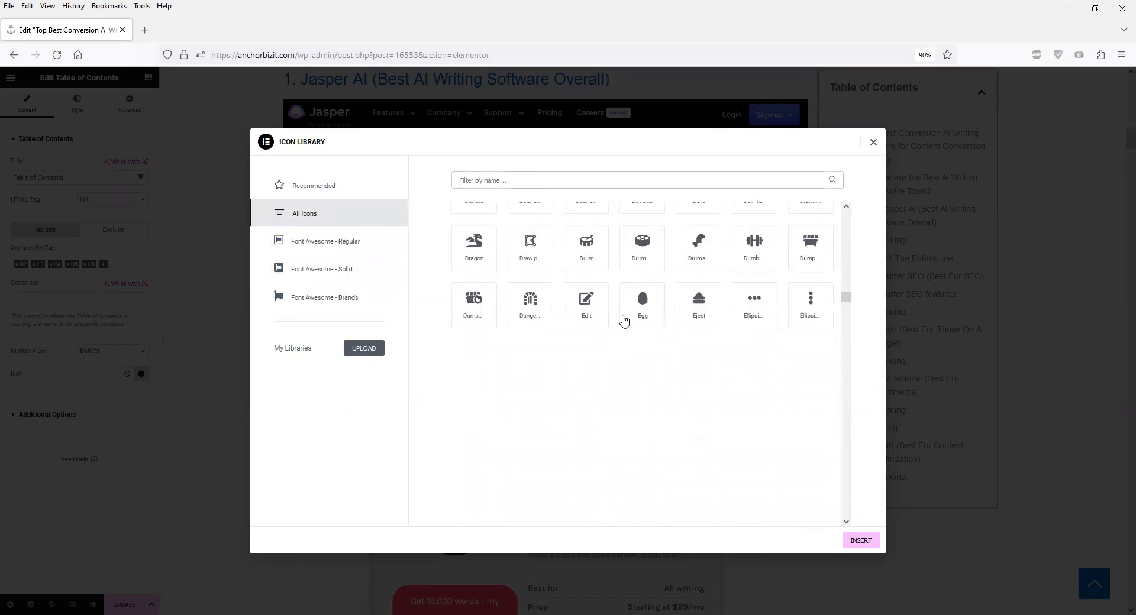
pyautogui.scroll(5, 622, 323)
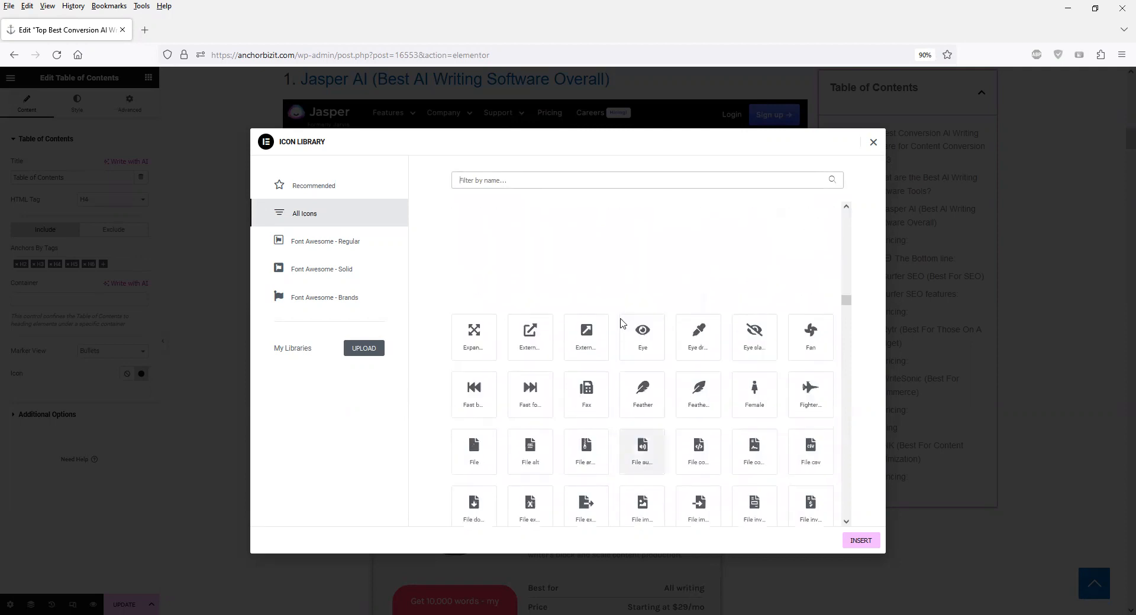
pyautogui.scroll(5, 622, 324)
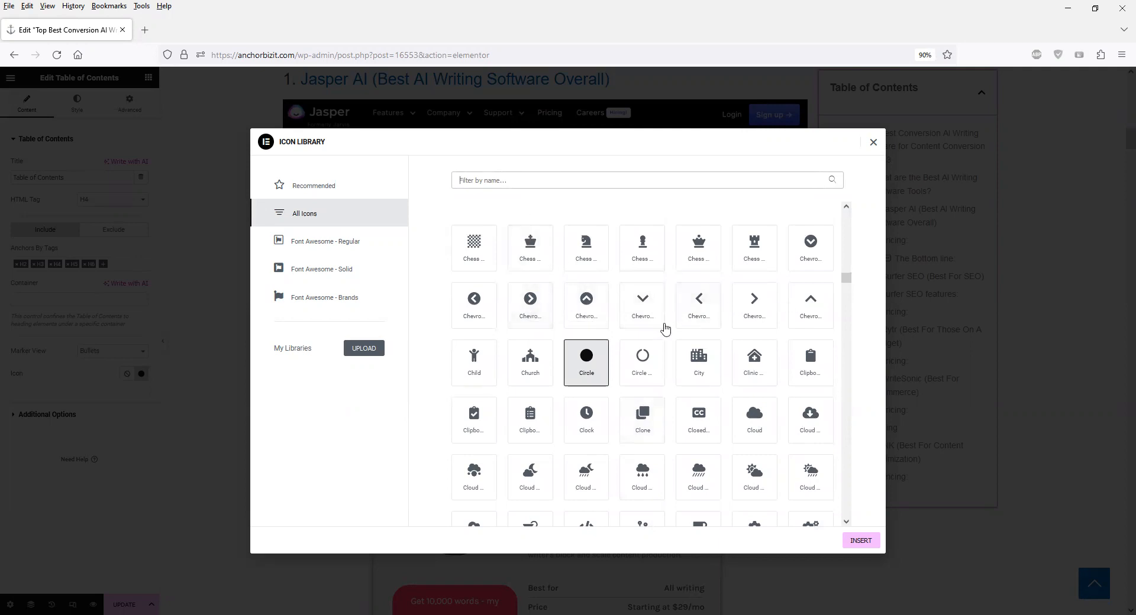
pyautogui.click(541, 184)
pyautogui.write('a')
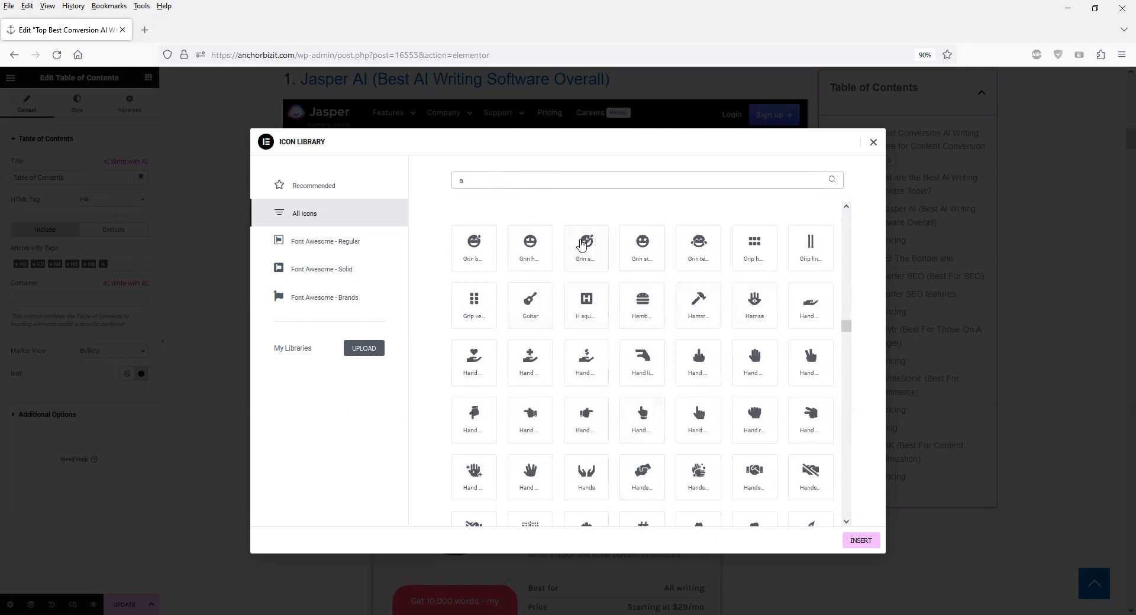
pyautogui.write('rrow')
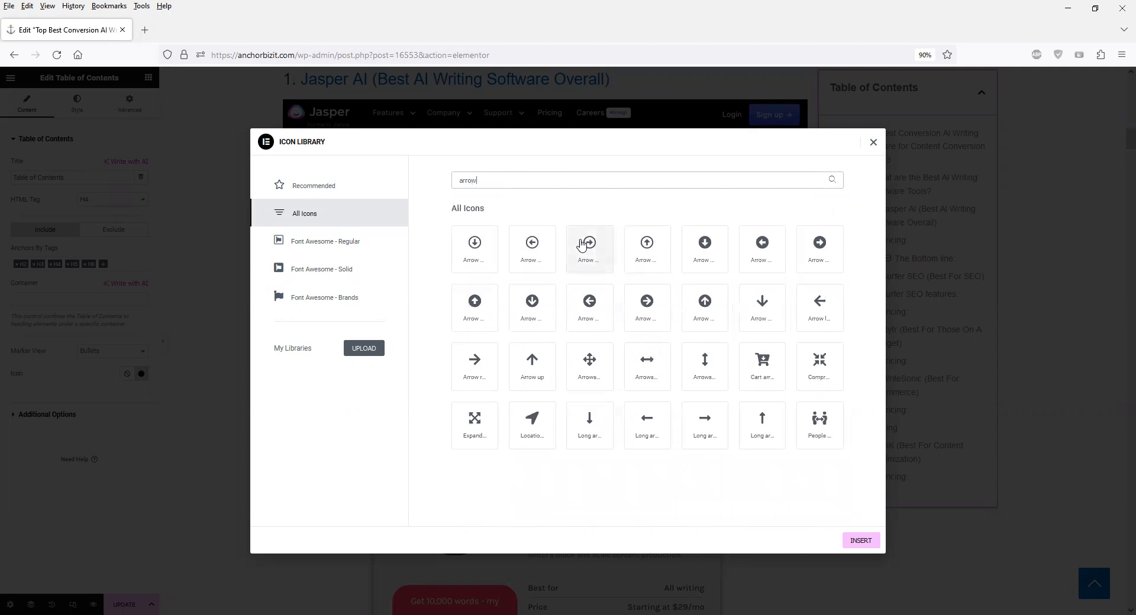
pyautogui.click(480, 375)
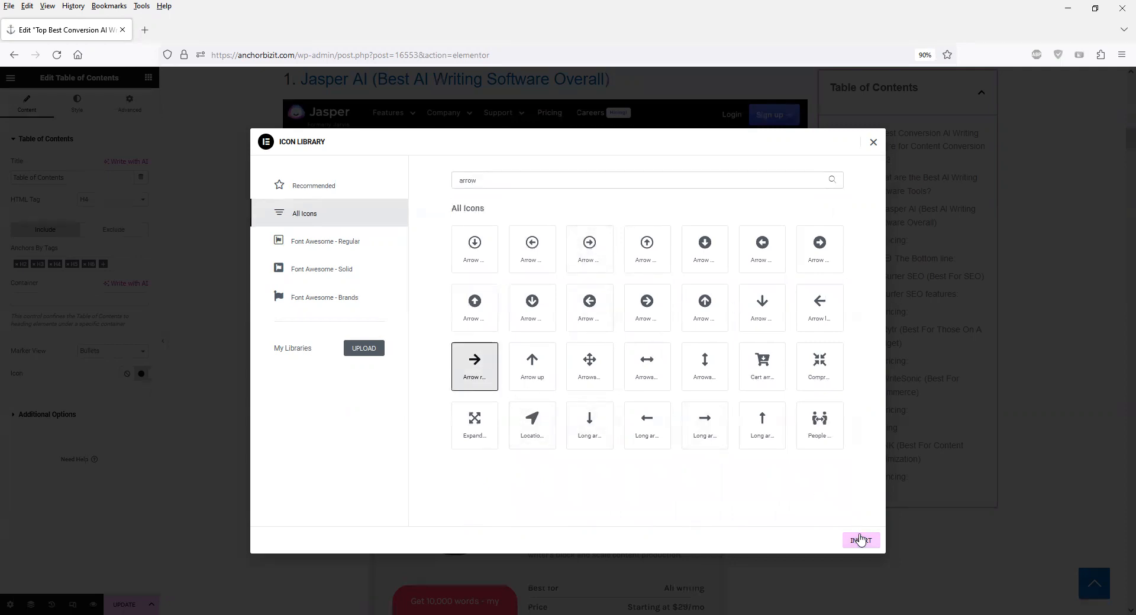
pyautogui.click(859, 540)
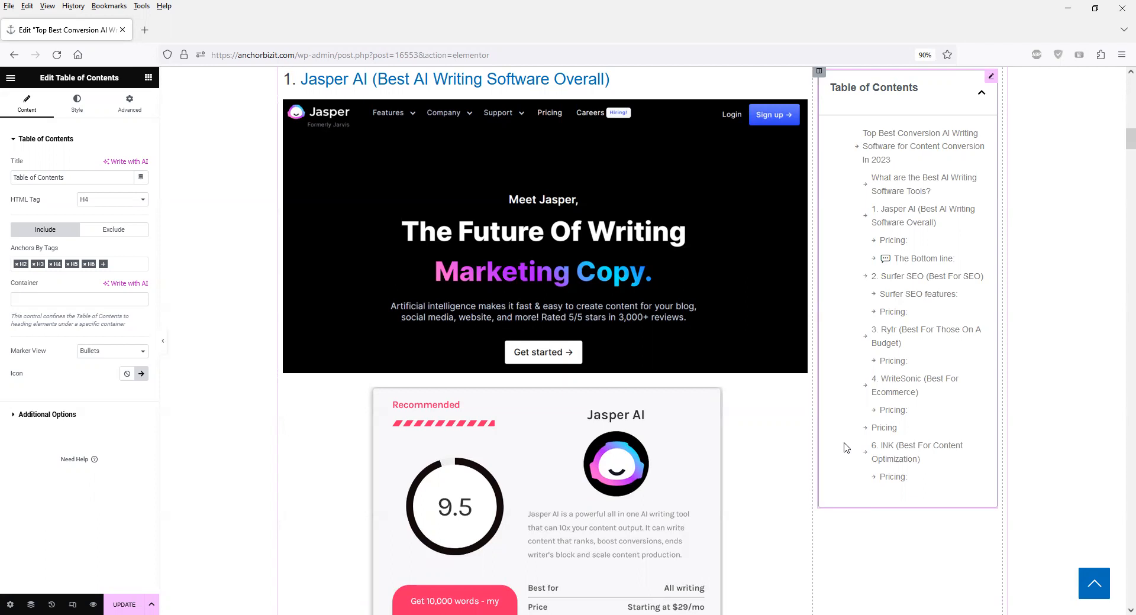
# - Update the post to save the Table of Contents with its new marker icon
pyautogui.scroll(2, 845, 448)
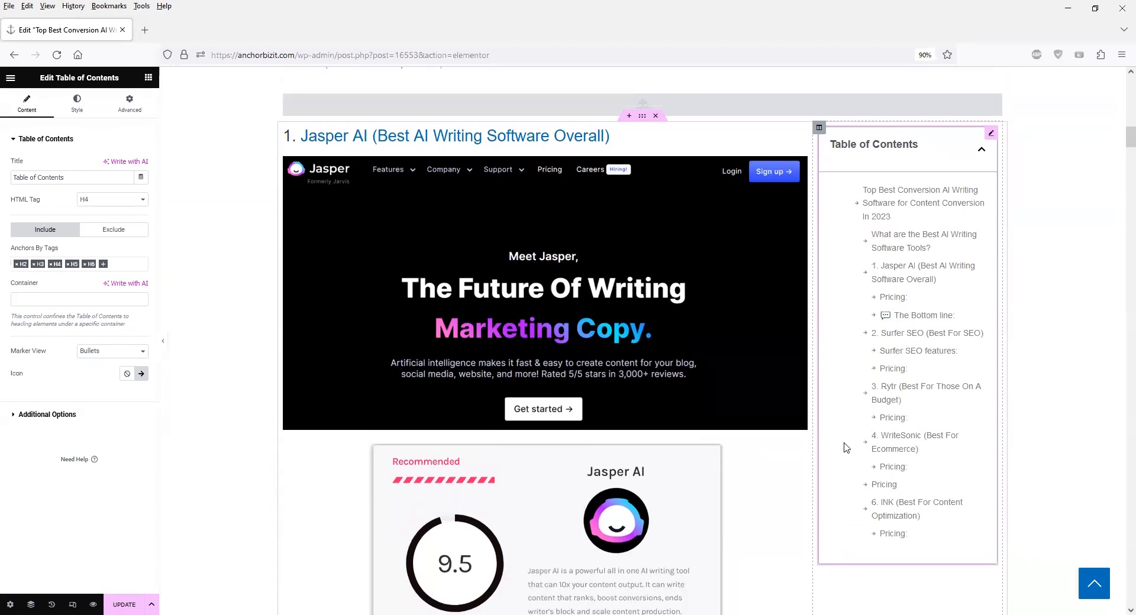
pyautogui.scroll(4, 844, 448)
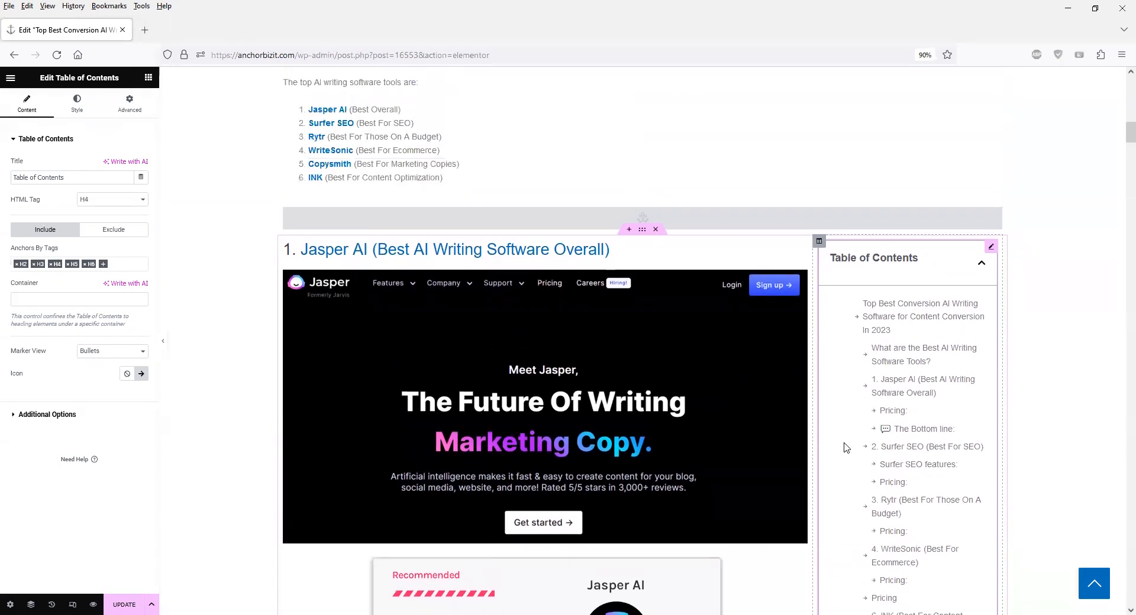
pyautogui.click(124, 605)
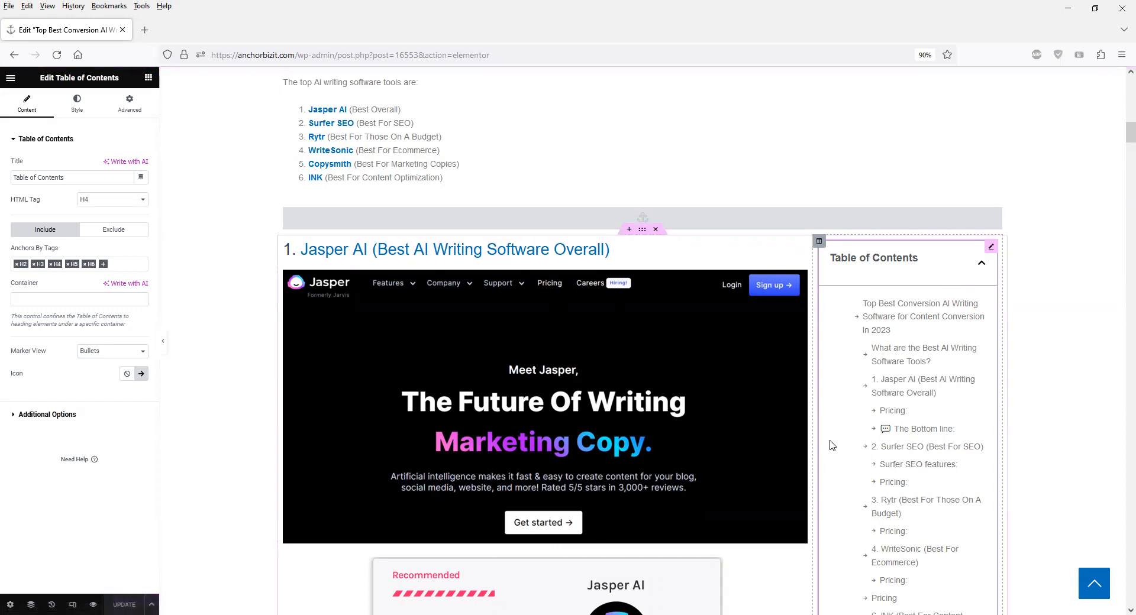
# - Review the Table of Contents beside the Jasper AI section and the post content above it up to the site header
pyautogui.scroll(1, 830, 445)
pyautogui.scroll(15, 831, 445)
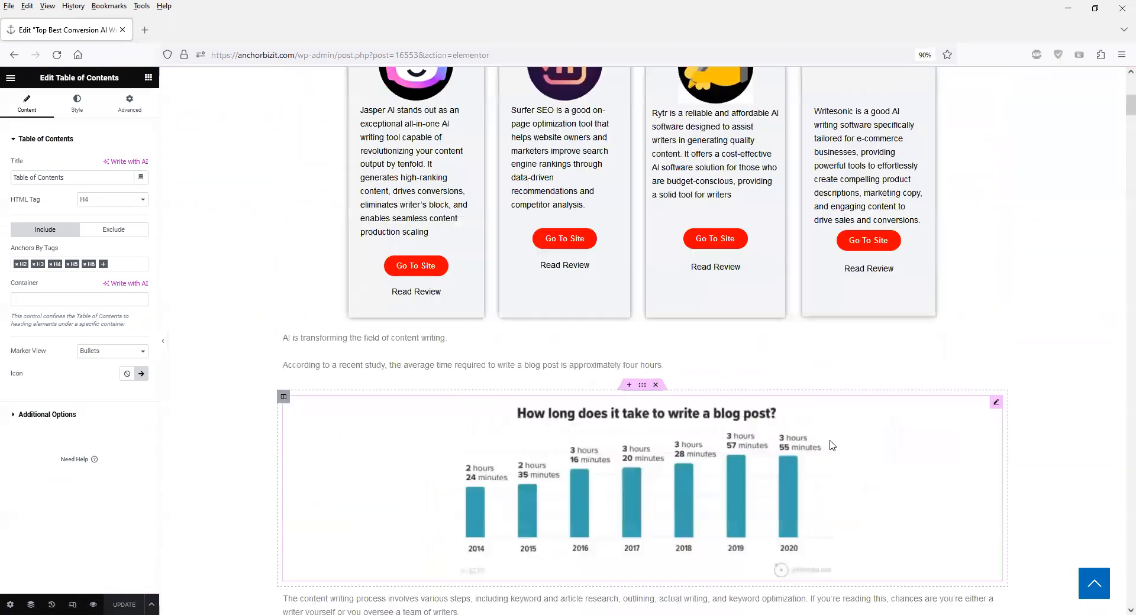
pyautogui.scroll(-20, 837, 383)
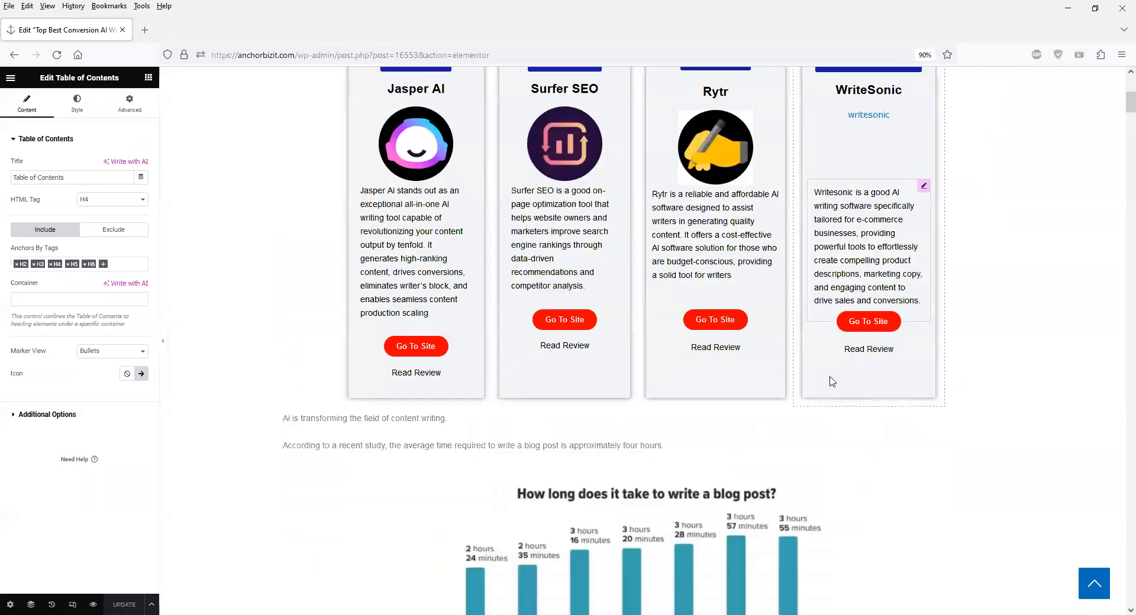
pyautogui.scroll(-5, 834, 383)
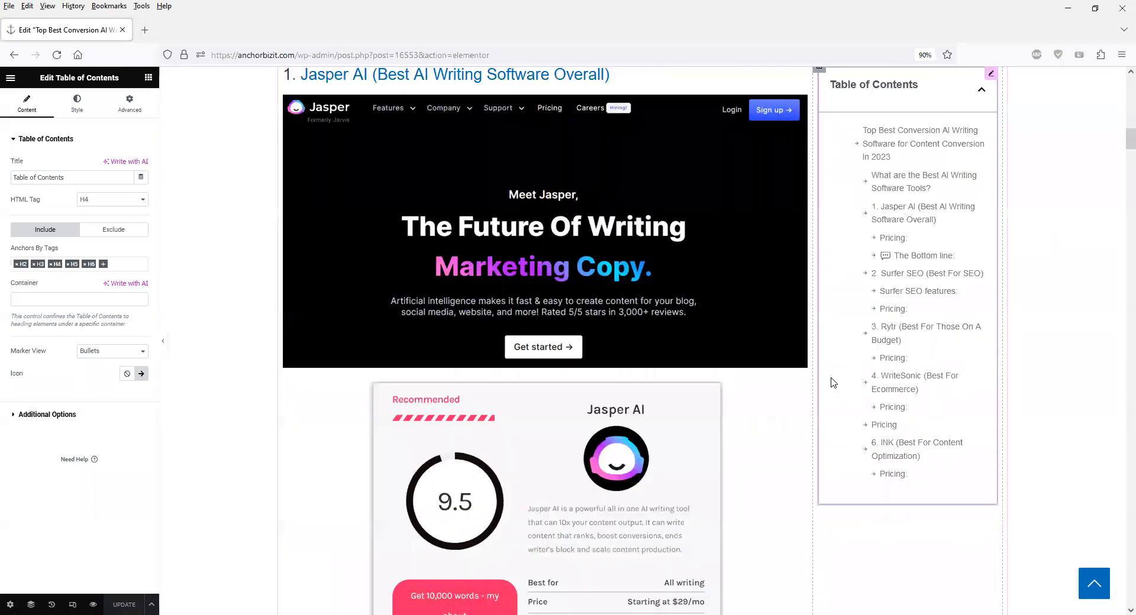
pyautogui.scroll(2, 834, 384)
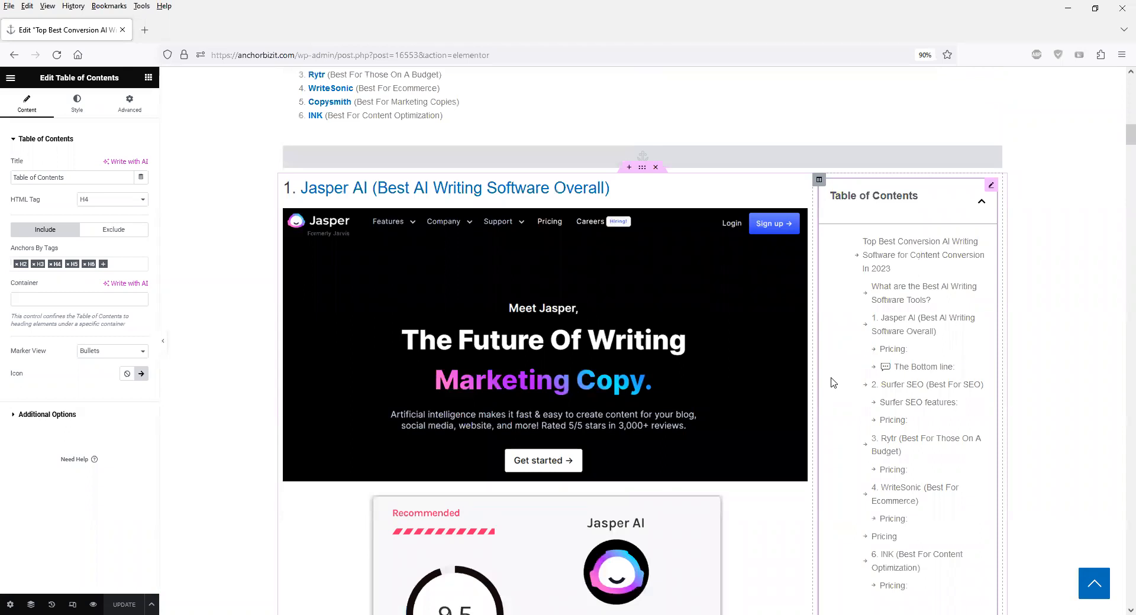
pyautogui.scroll(4, 834, 383)
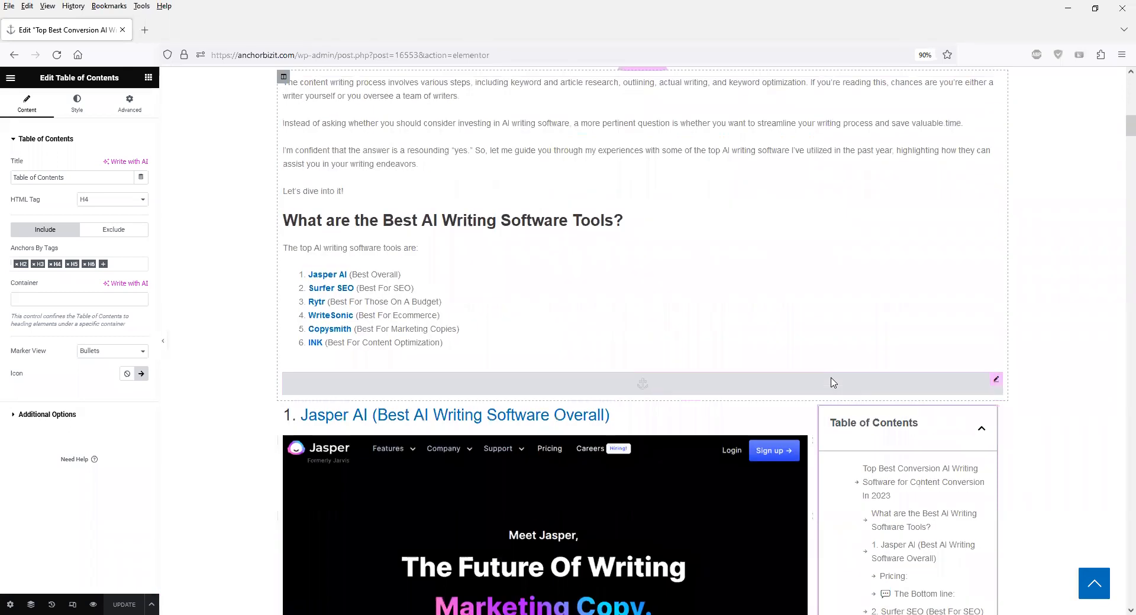
pyautogui.scroll(2, 833, 383)
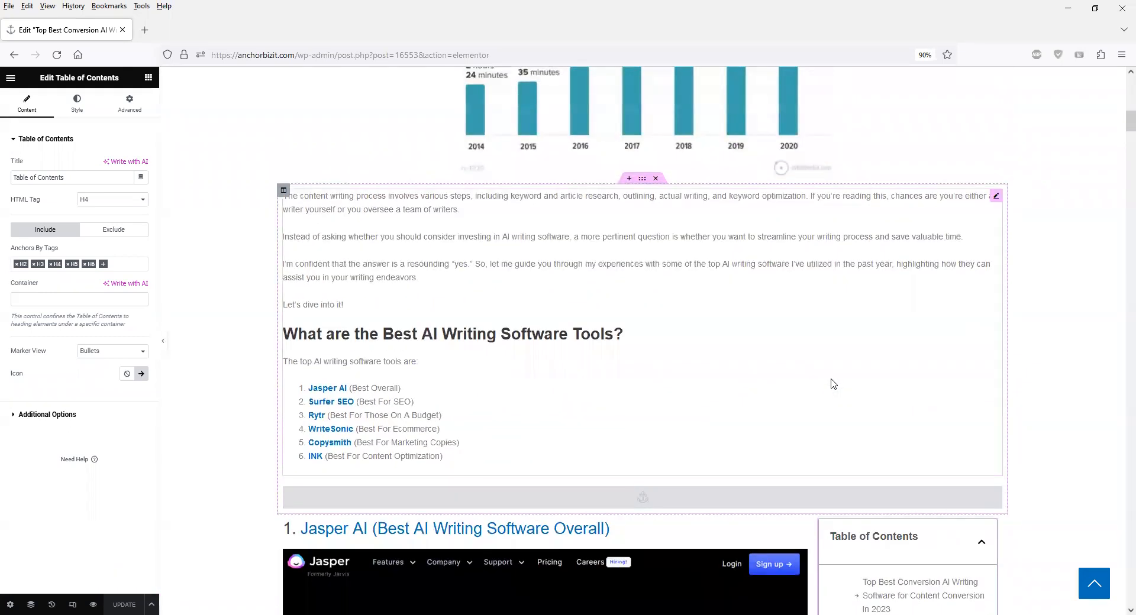
pyautogui.scroll(5, 832, 397)
pyautogui.scroll(10, 831, 397)
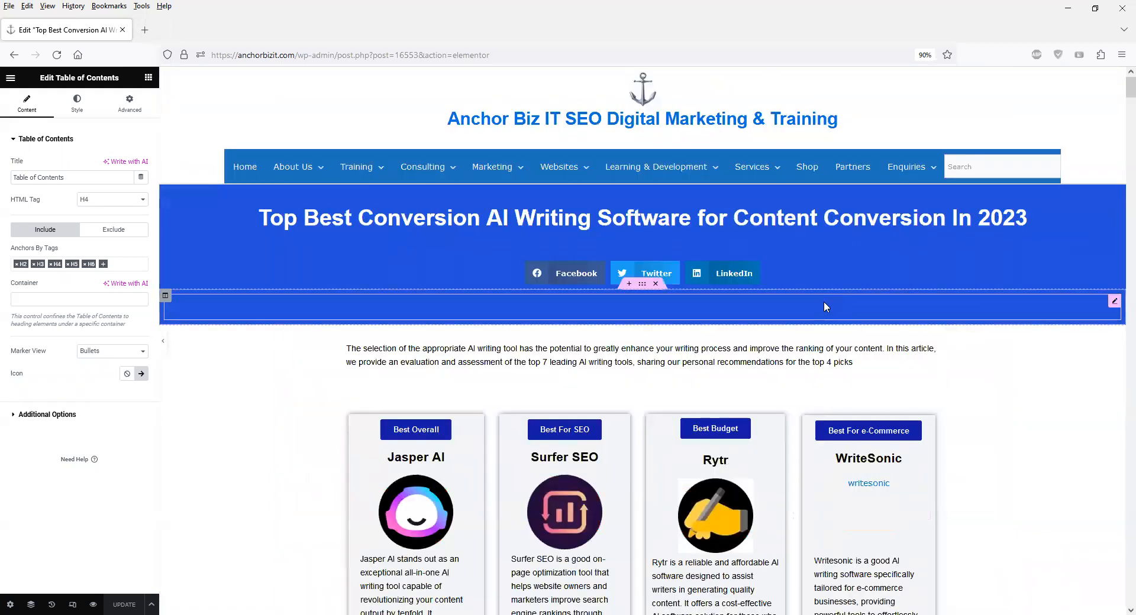
pyautogui.click(817, 169)
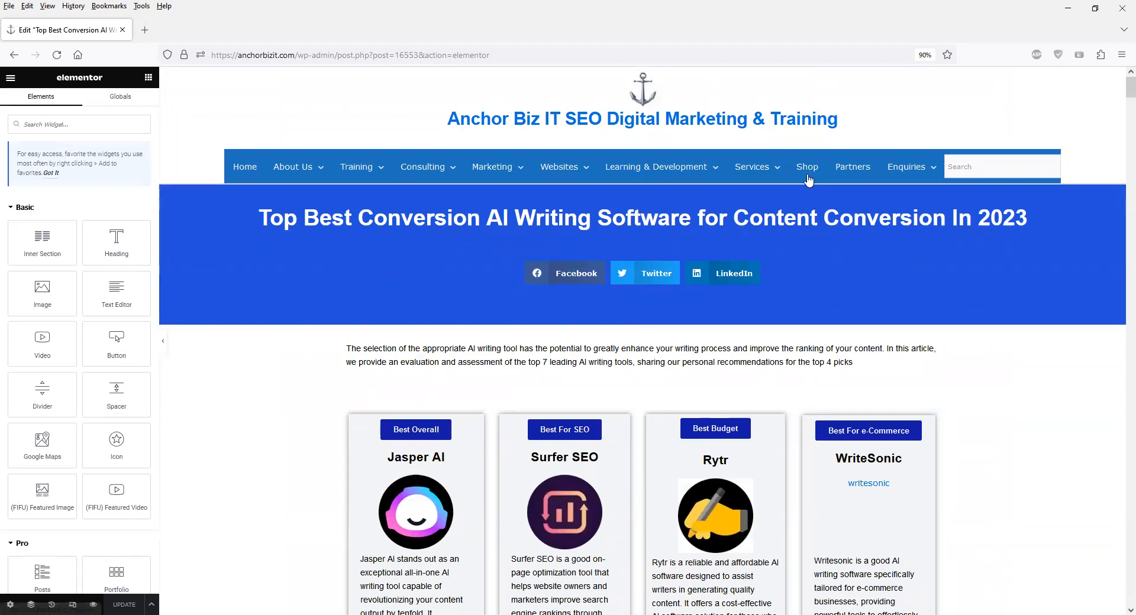
pyautogui.moveTo(381, 167)
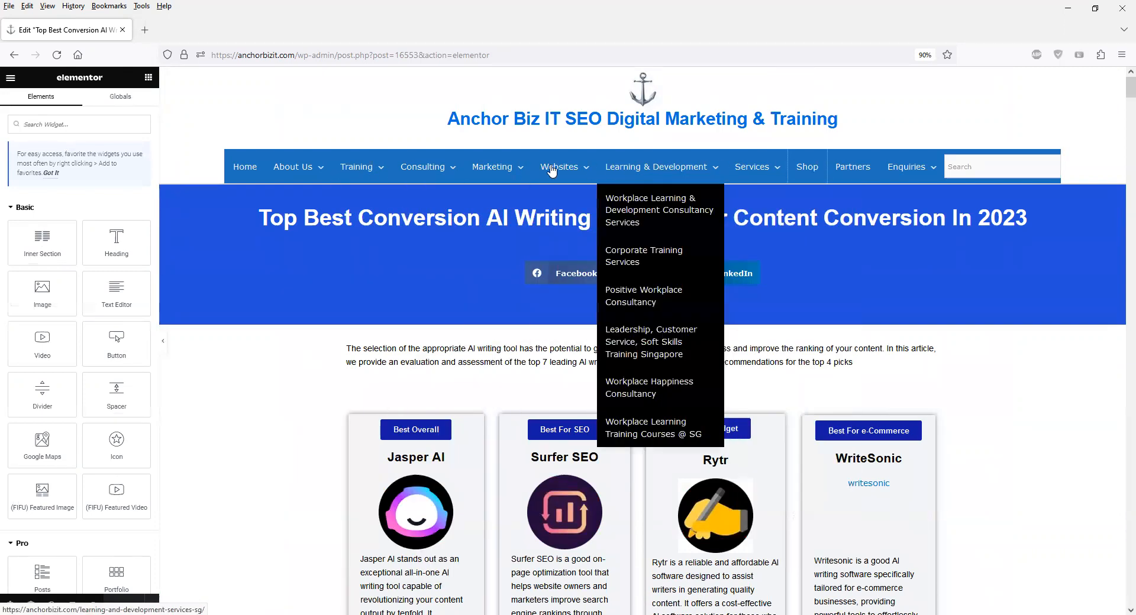
pyautogui.moveTo(423, 179)
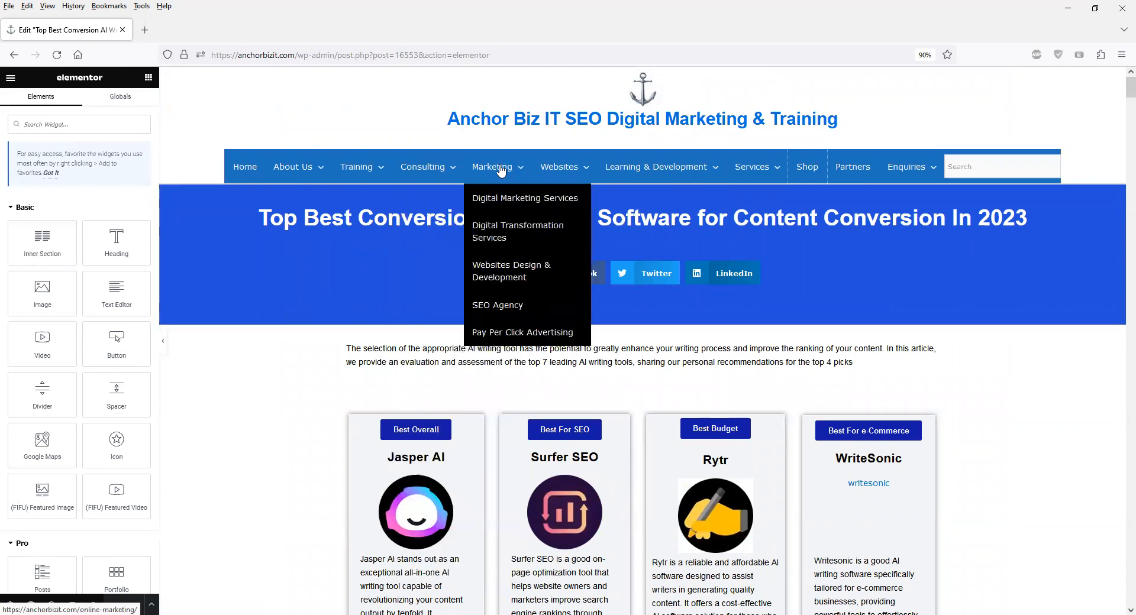
pyautogui.moveTo(546, 170)
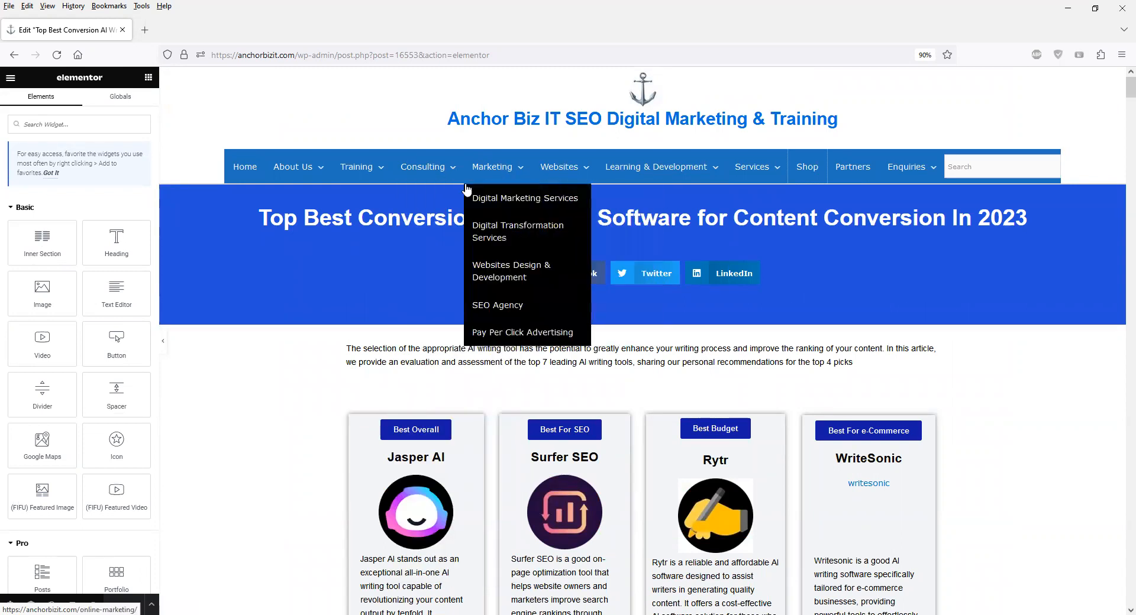